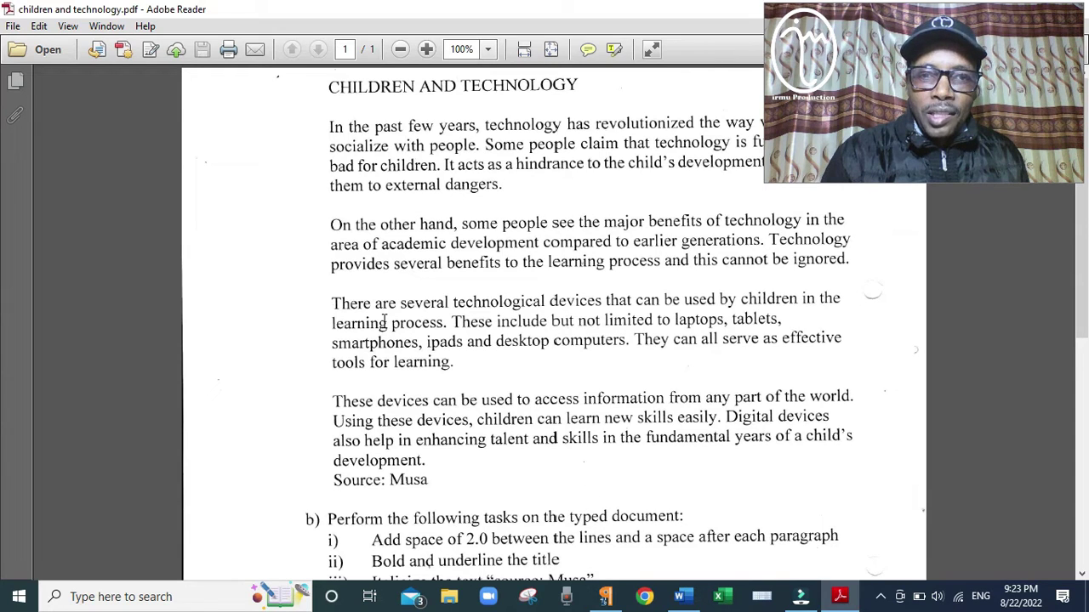
- Read through the "CHILDREN AND TECHNOLOGY" passage and the list of formatting tasks in part b of the PDF
scroll(384, 320, down, 3)
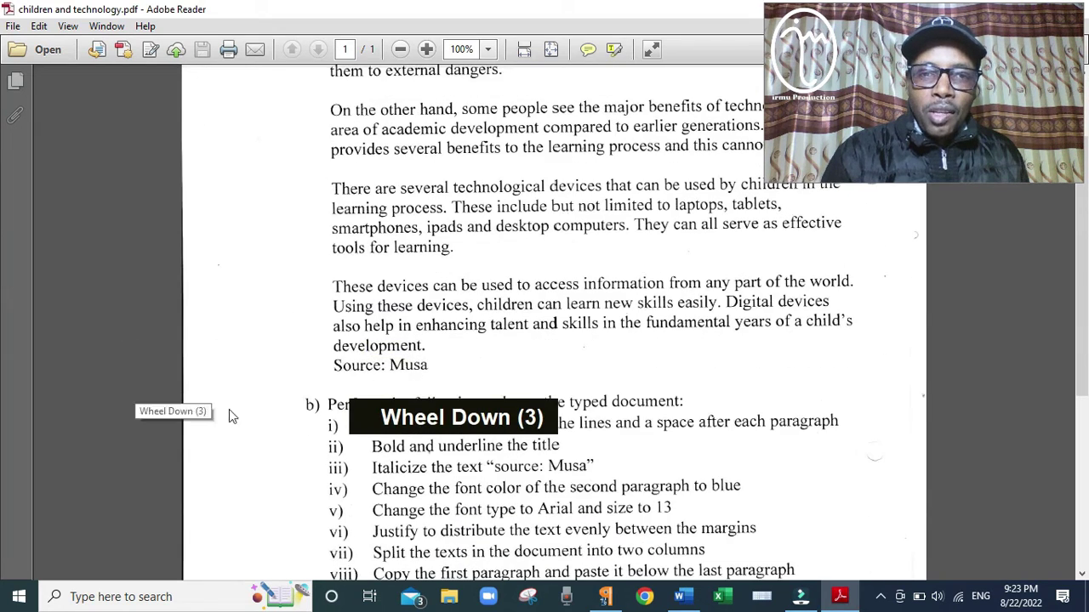
scroll(338, 448, down, 3)
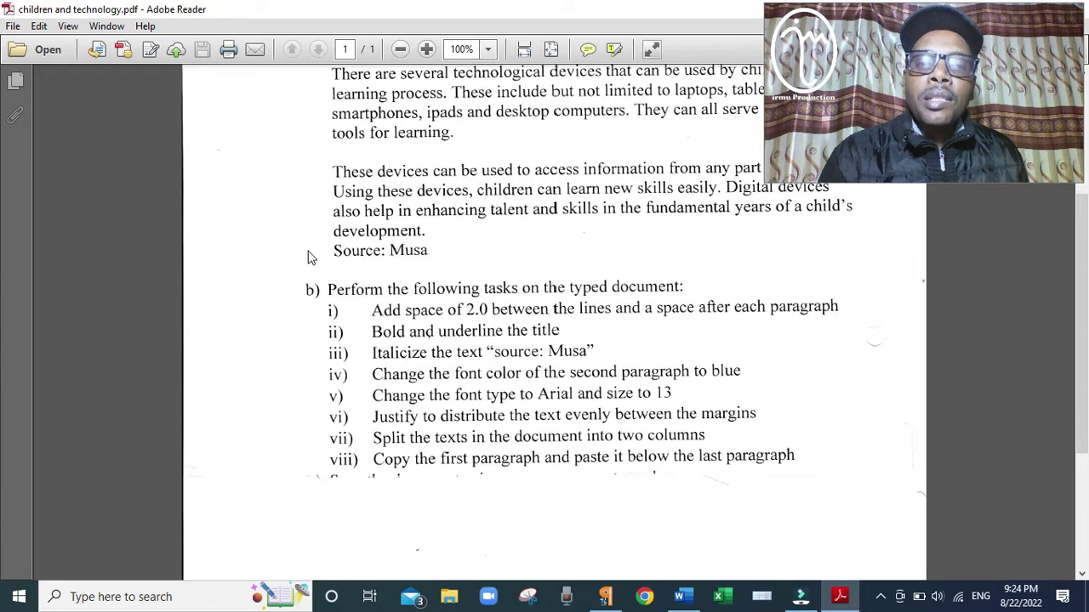
drag(331, 251, 428, 251)
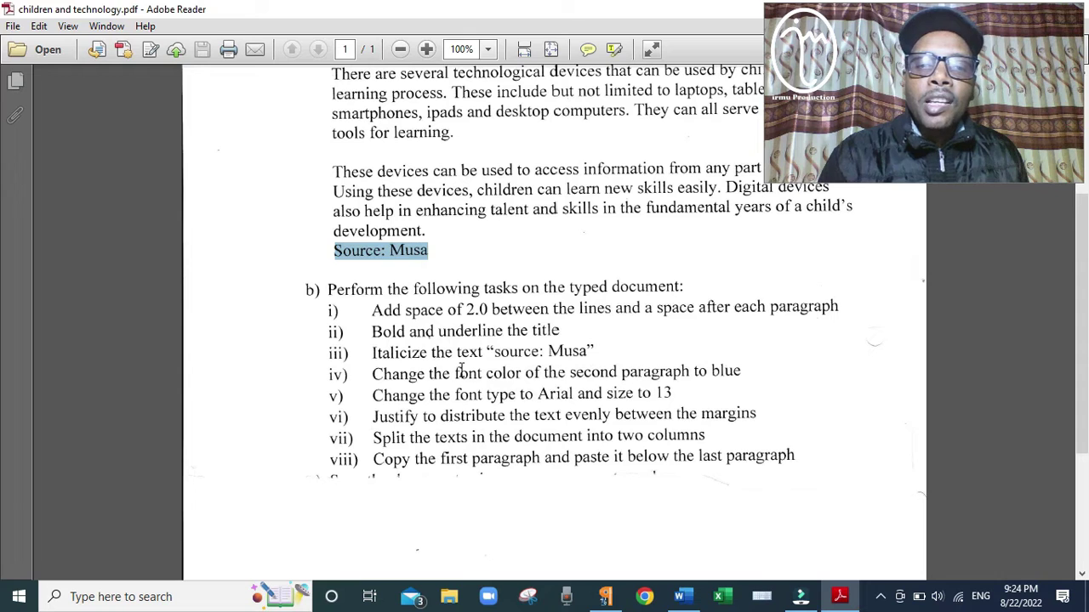
scroll(324, 180, up, 4)
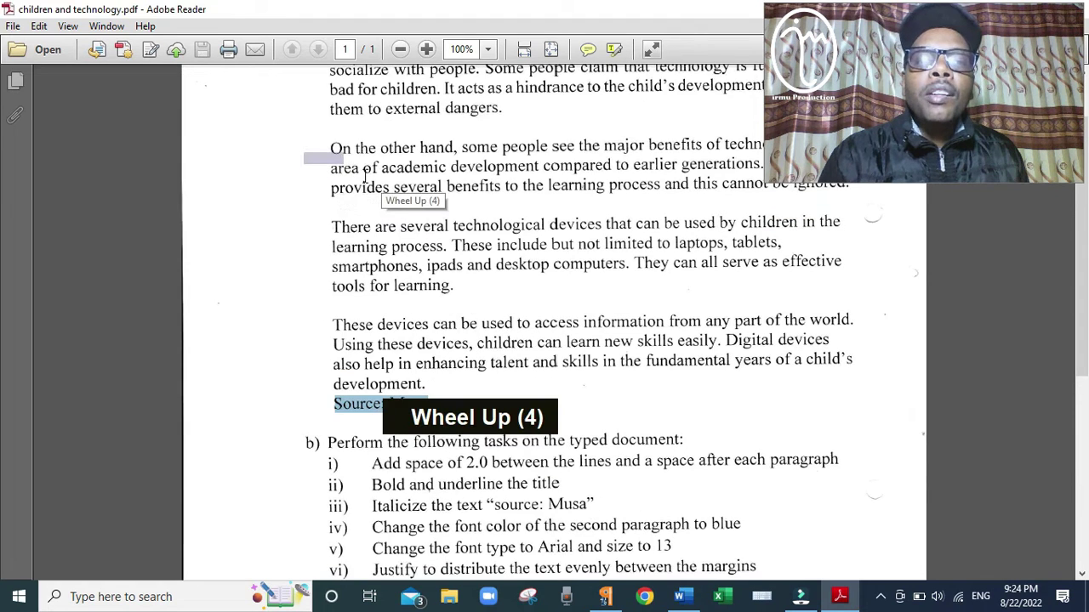
drag(339, 160, 407, 161)
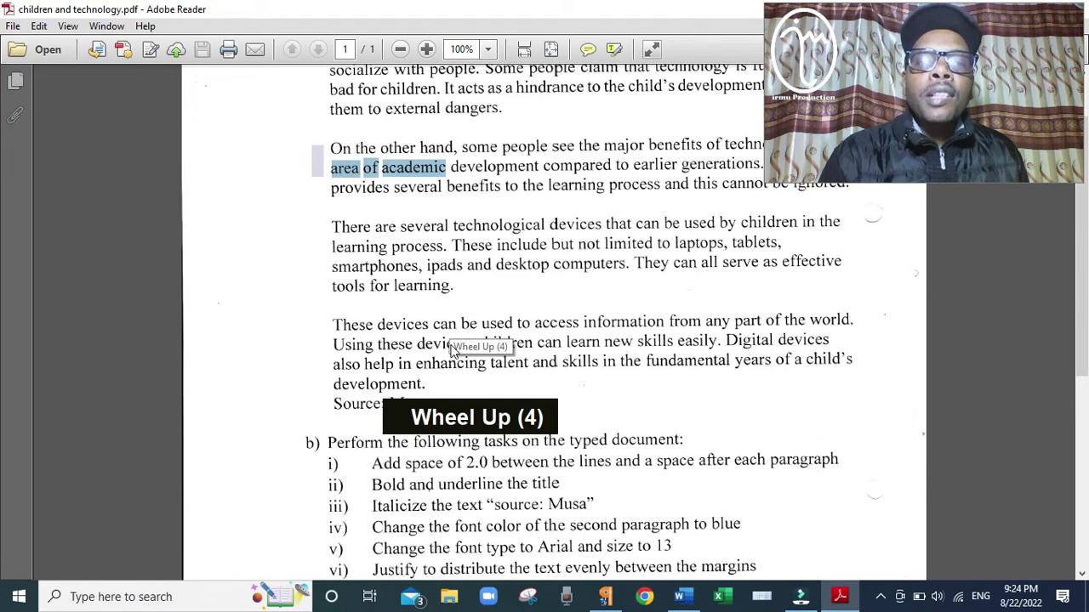
scroll(447, 352, down, 2)
click(337, 415)
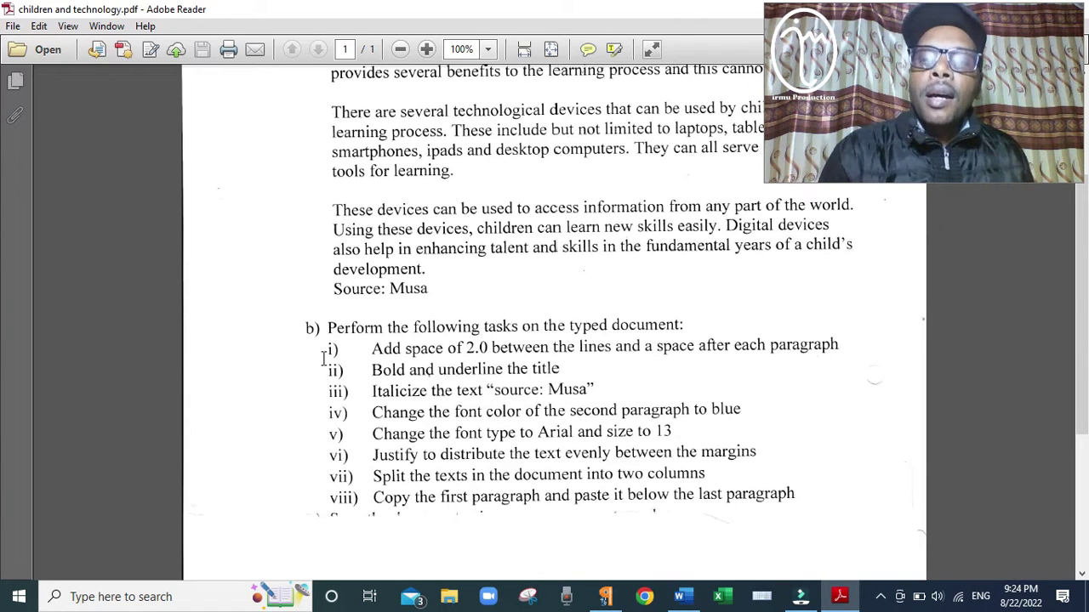
scroll(322, 358, up, 6)
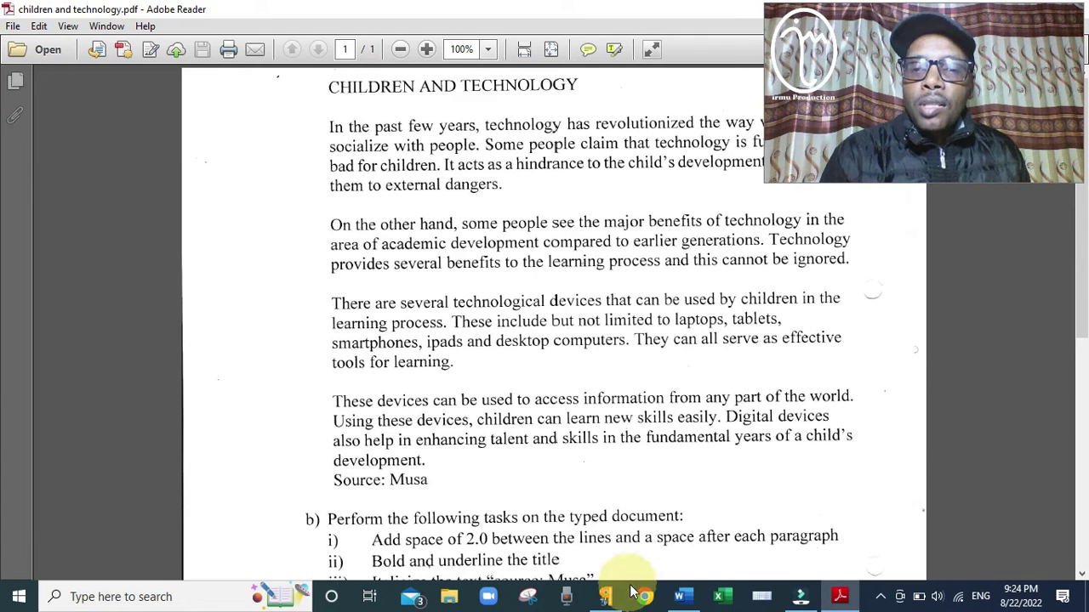
- Switch to Word and enter the title "CHILDREN AND TECHNOLOGY" in capitals in the blank document
click(681, 597)
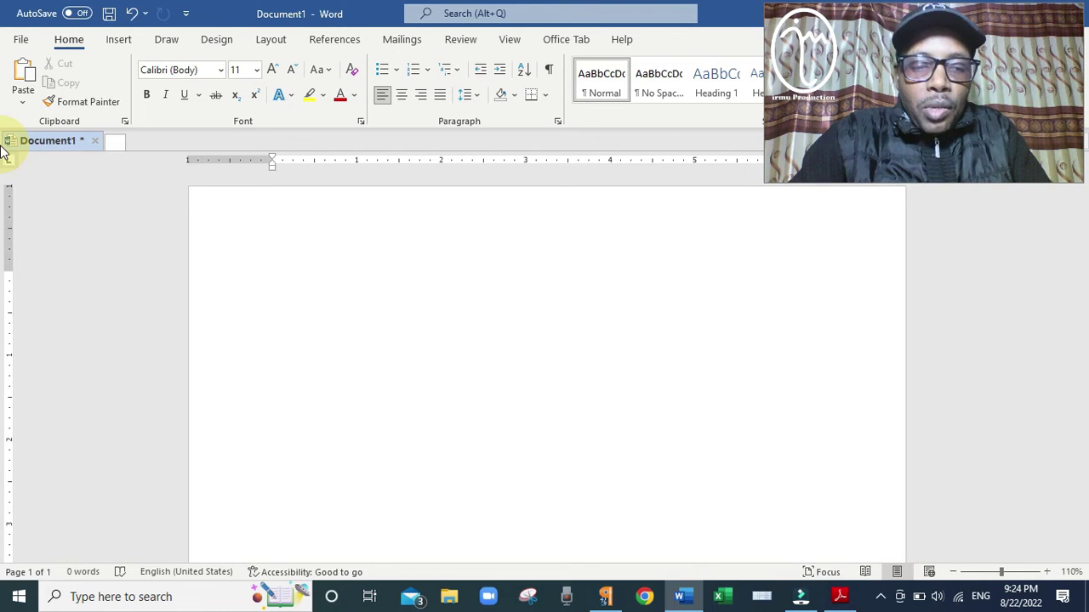
key(Caps_Lock)
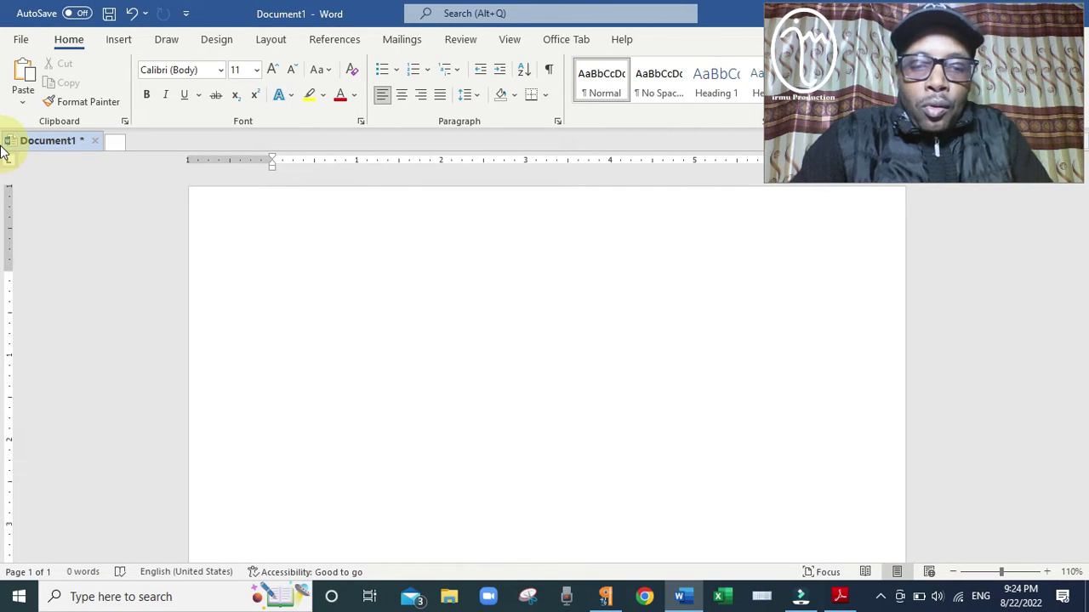
text(C)
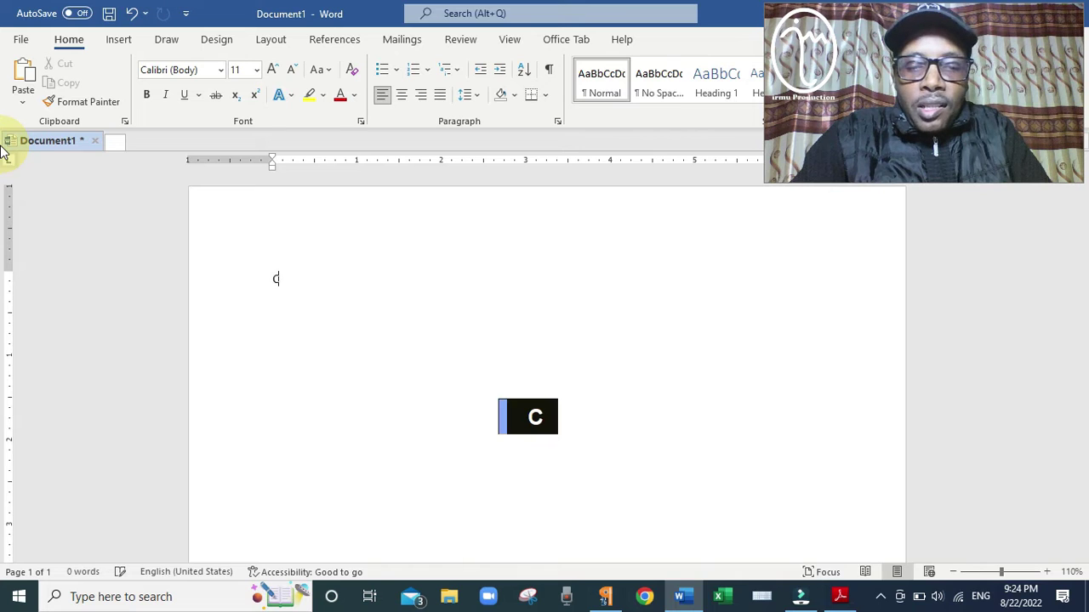
text(HILDREN )
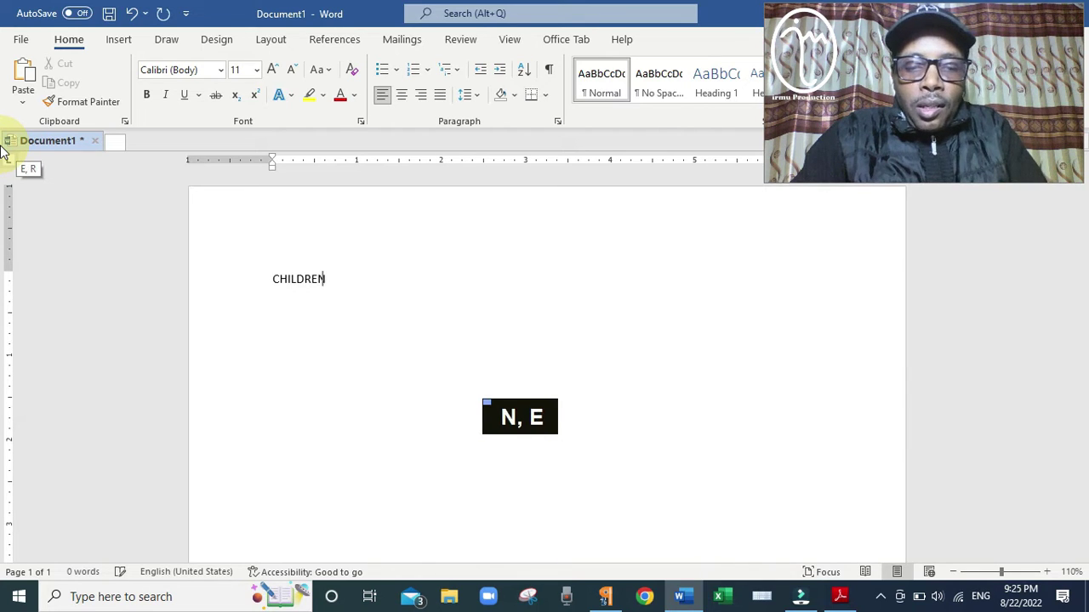
text(AND )
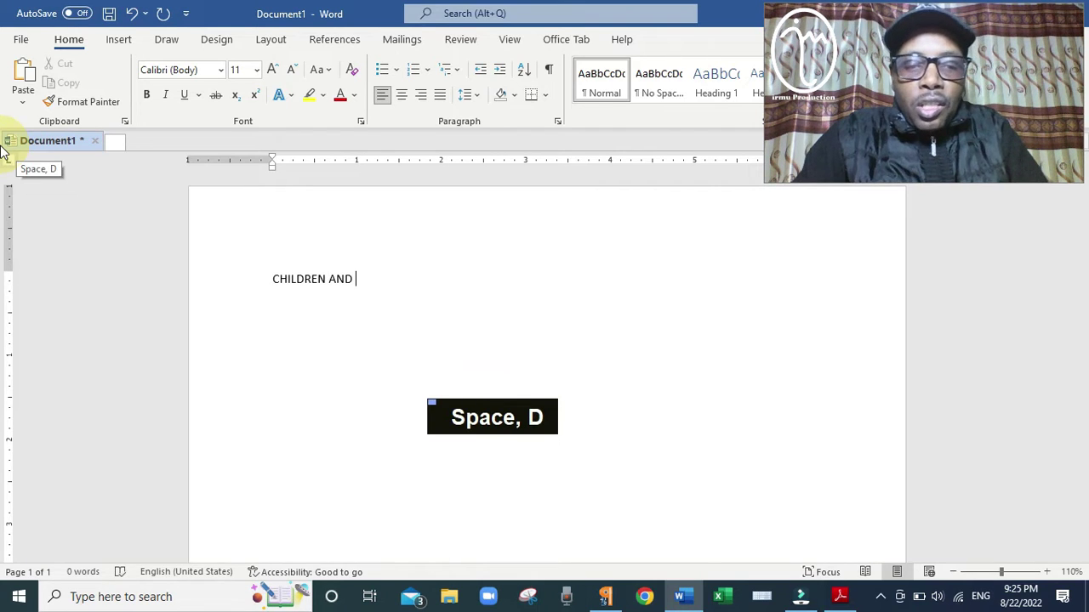
text(TECHNOLOGY)
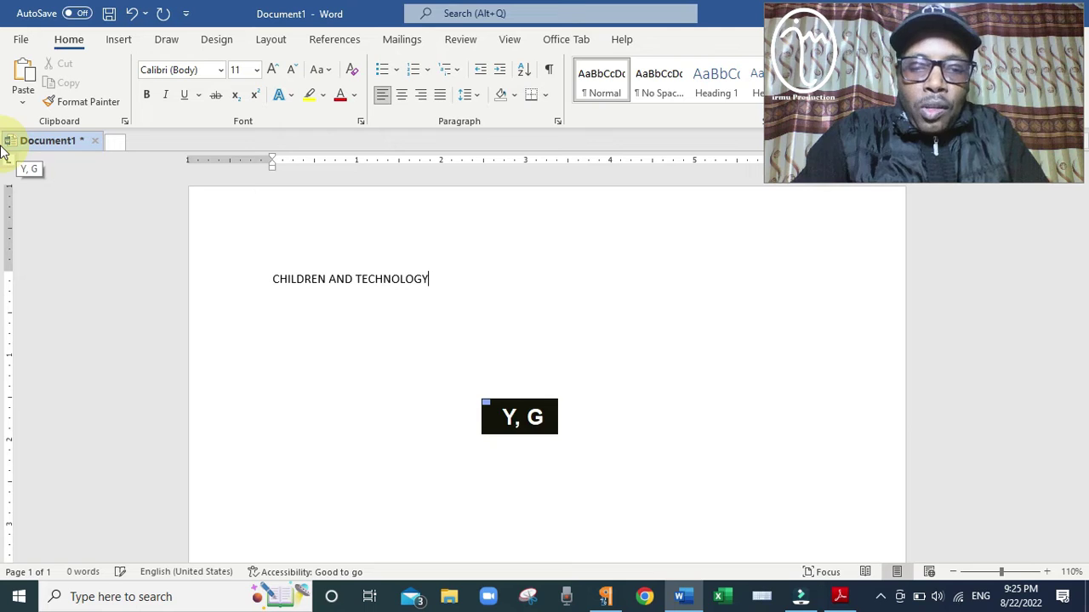
key(Caps_Lock)
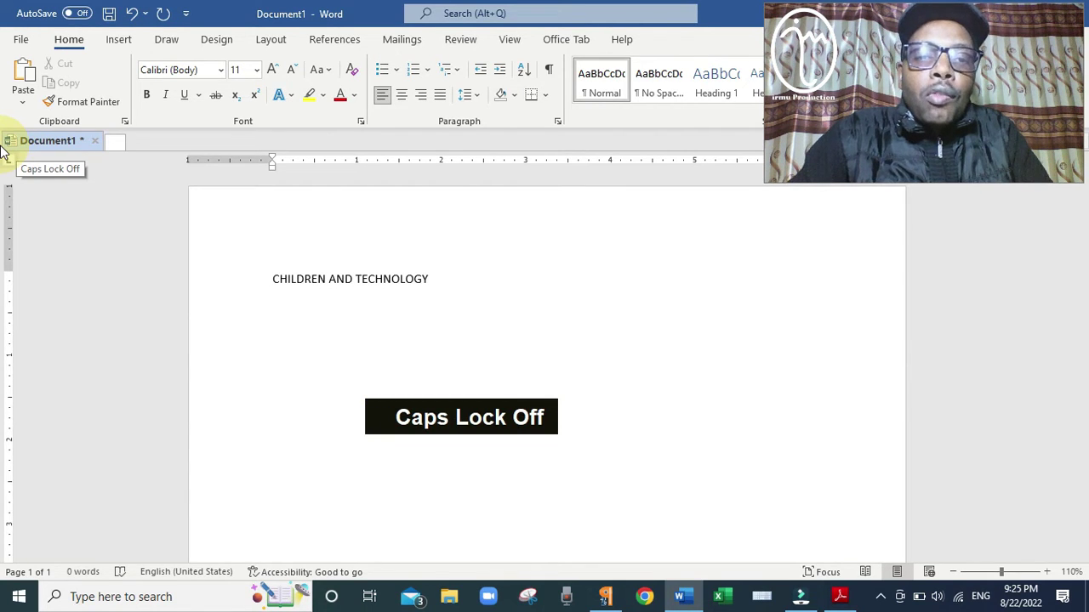
- Start the first paragraph on a new line below the title with "In the past few years"
key(Return)
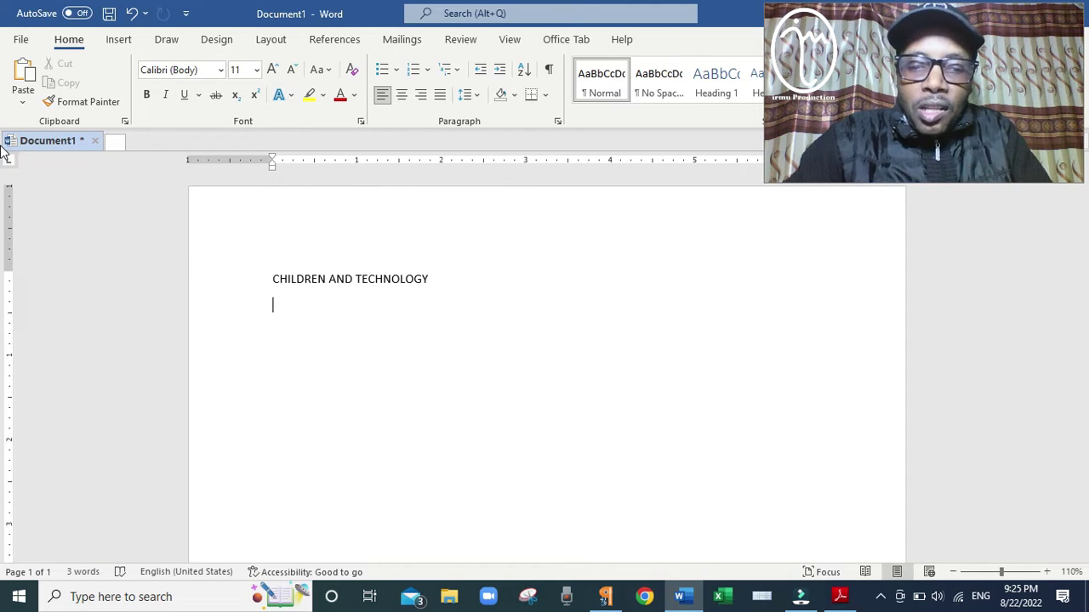
text(int)
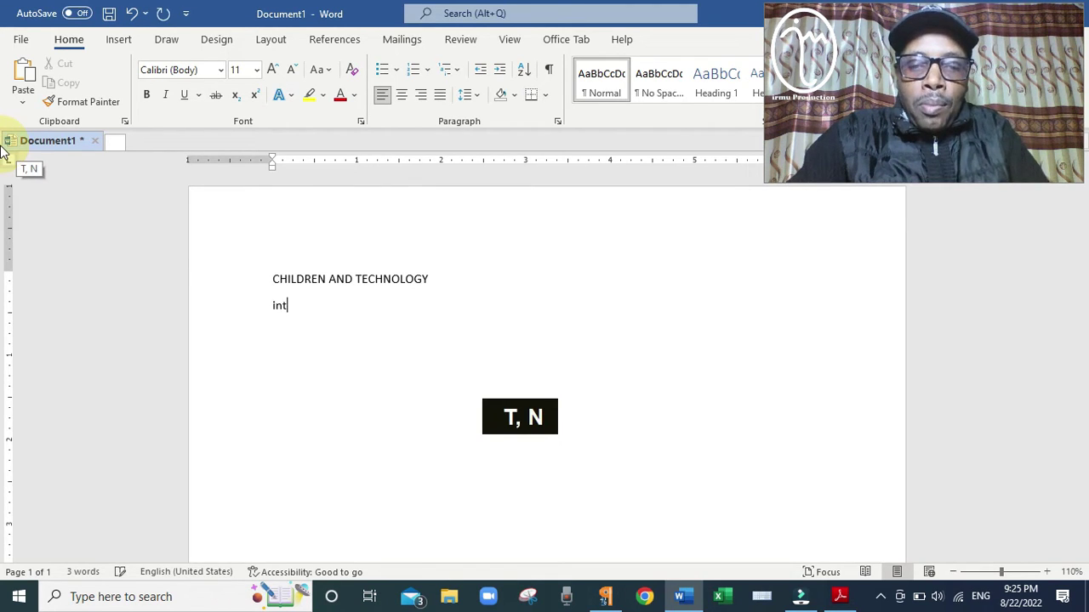
key(BackSpace)
text(the )
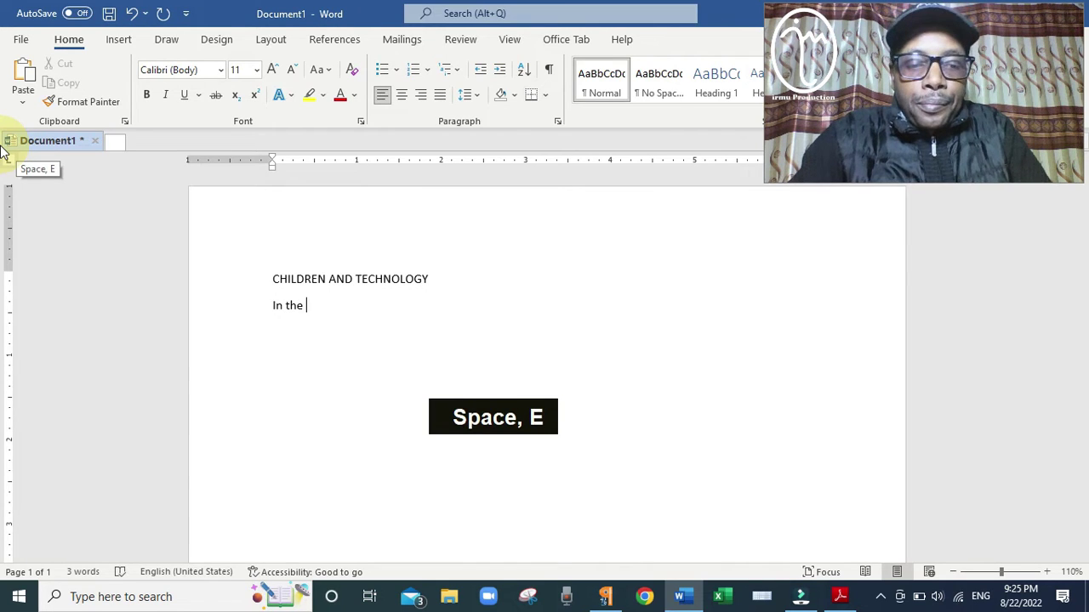
text(past few years)
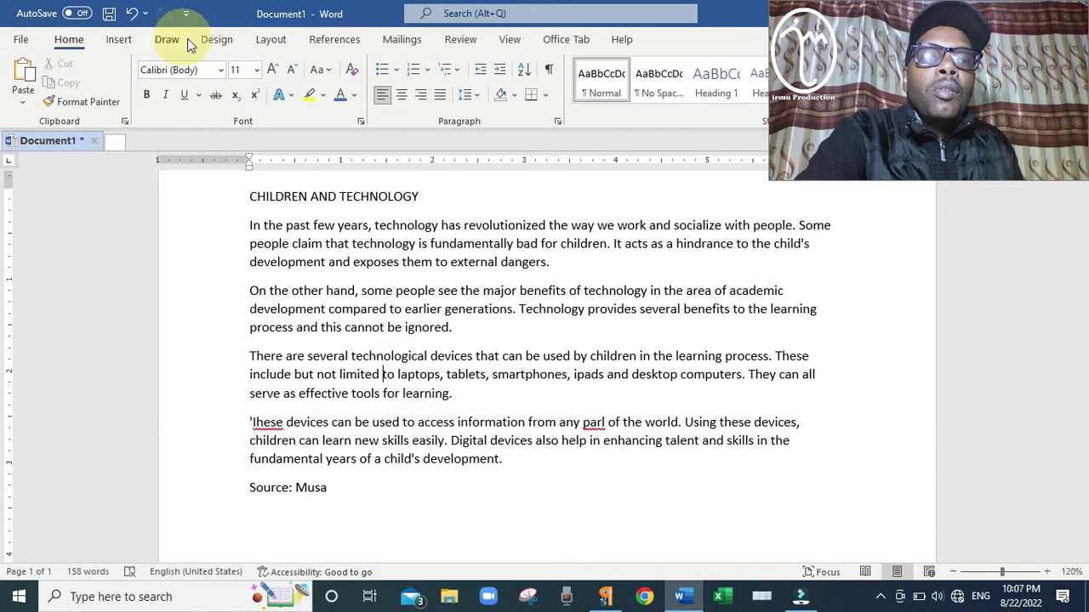
- Run the spelling and grammar check, accepting the corrections "These" and "part" in the fourth body paragraph
click(461, 41)
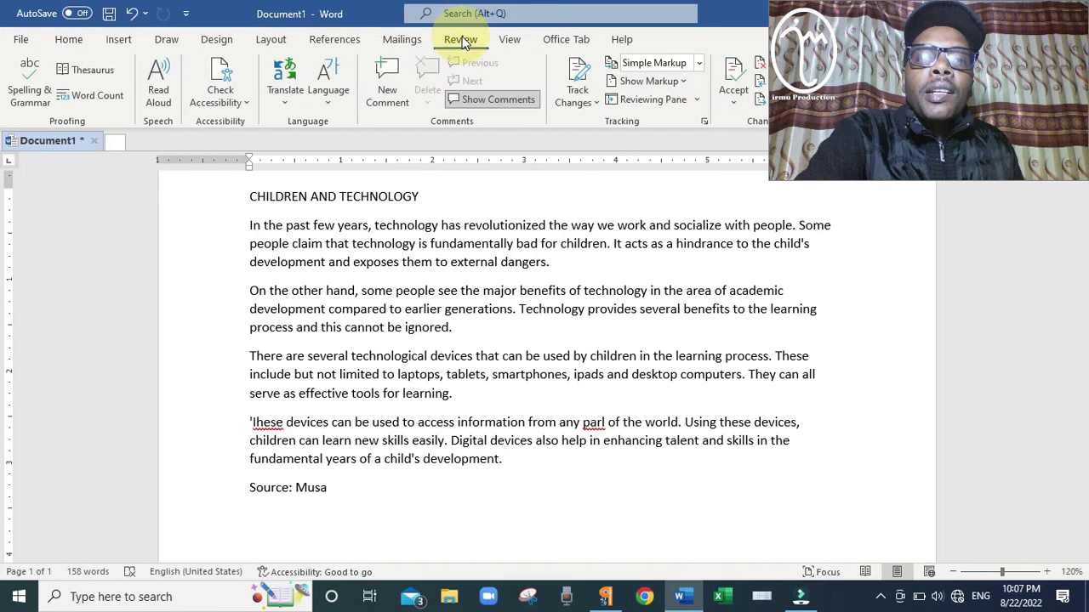
click(21, 102)
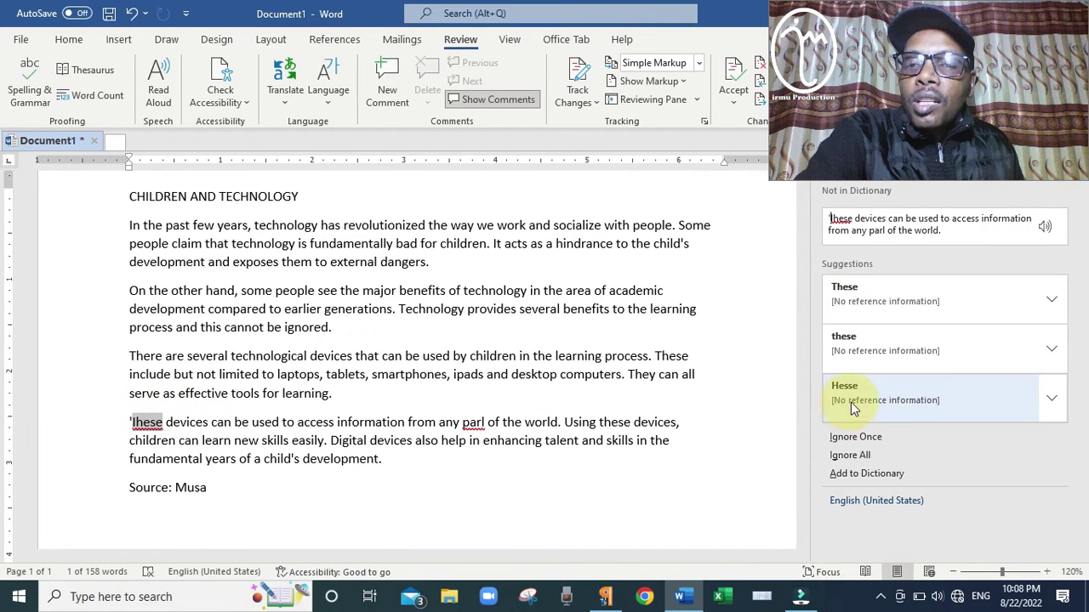
click(847, 297)
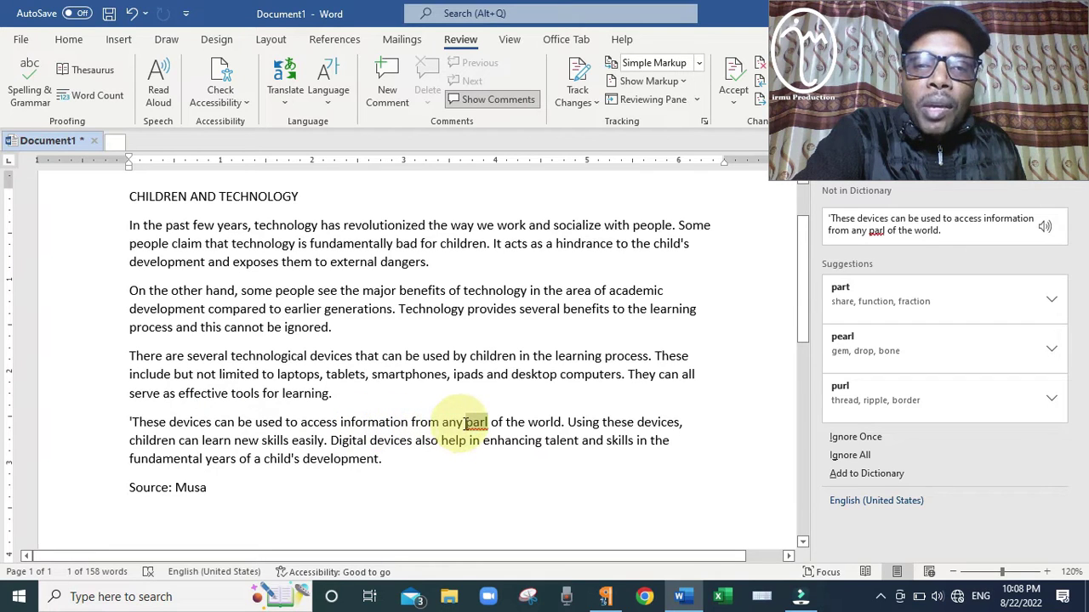
click(878, 297)
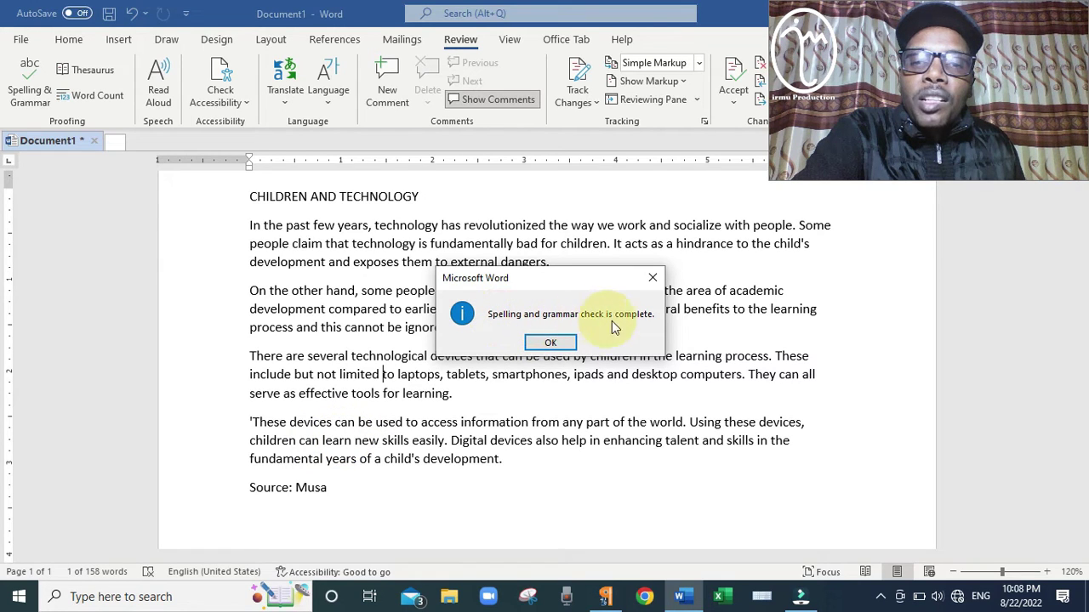
click(552, 341)
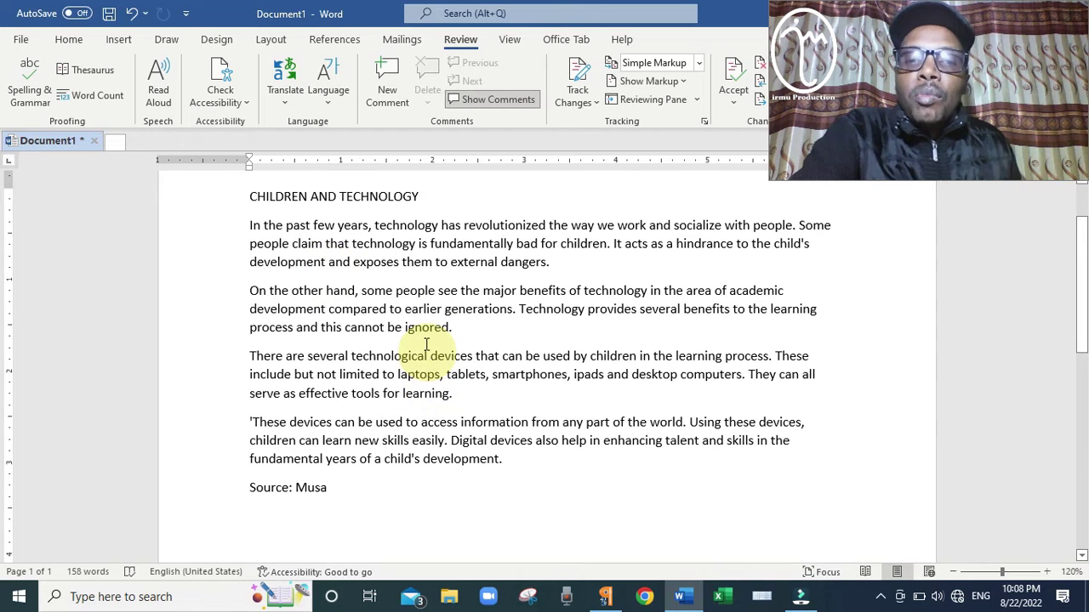
- Set the line spacing of the four body paragraphs between the title and the source line to Multiple at 2
scroll(400, 335, up, 2)
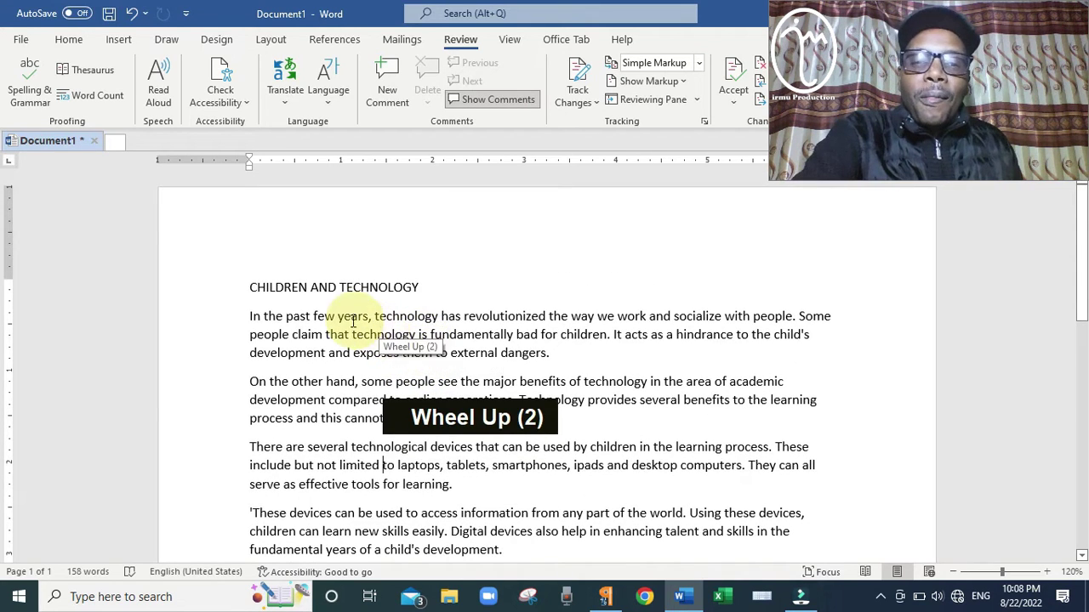
scroll(349, 319, down, 1)
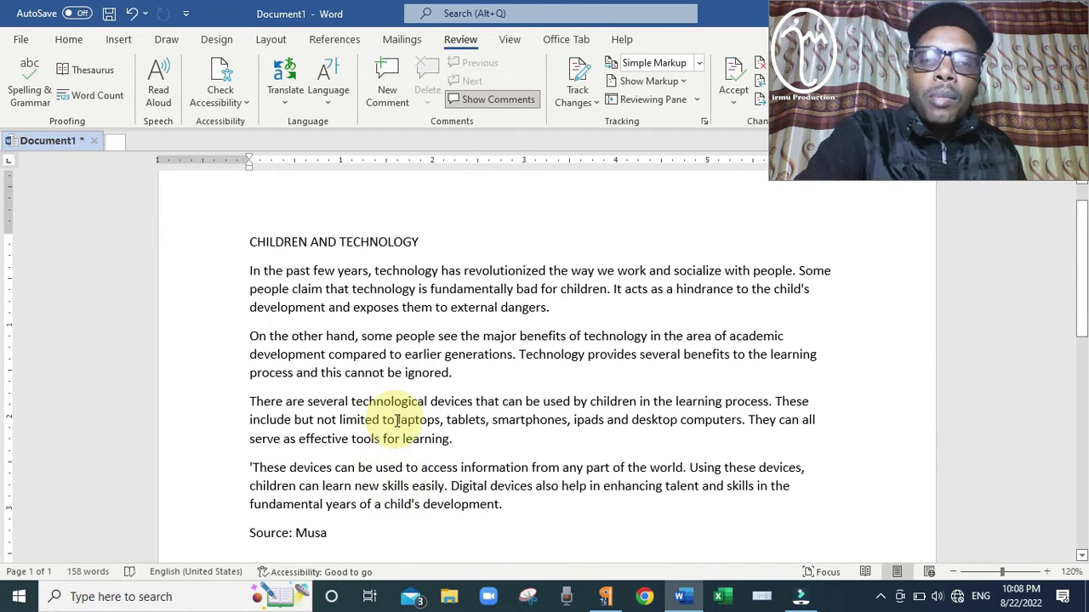
scroll(396, 421, down, 2)
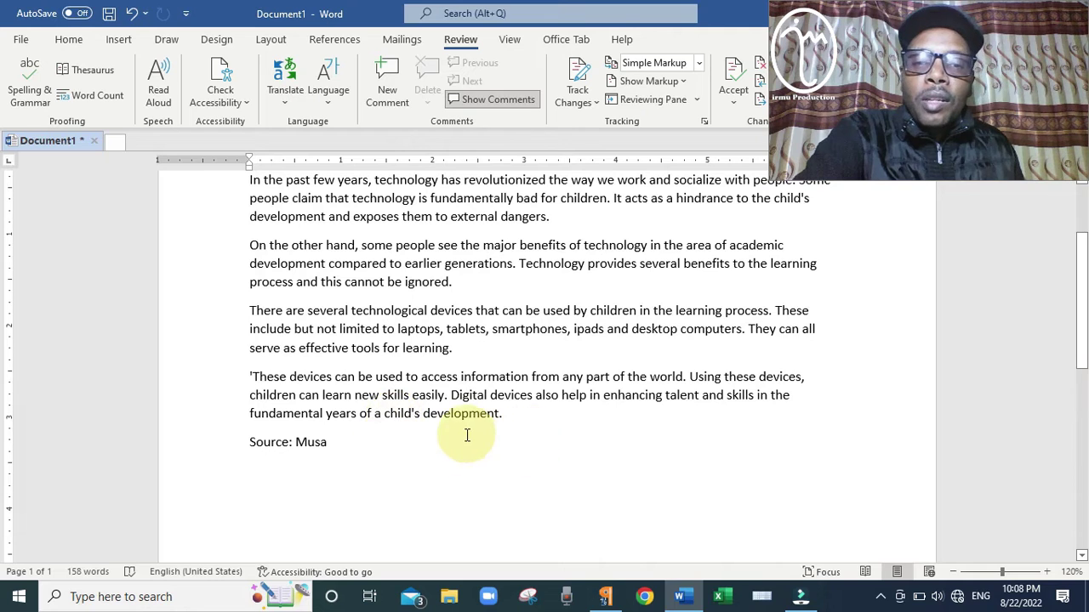
scroll(438, 425, up, 3)
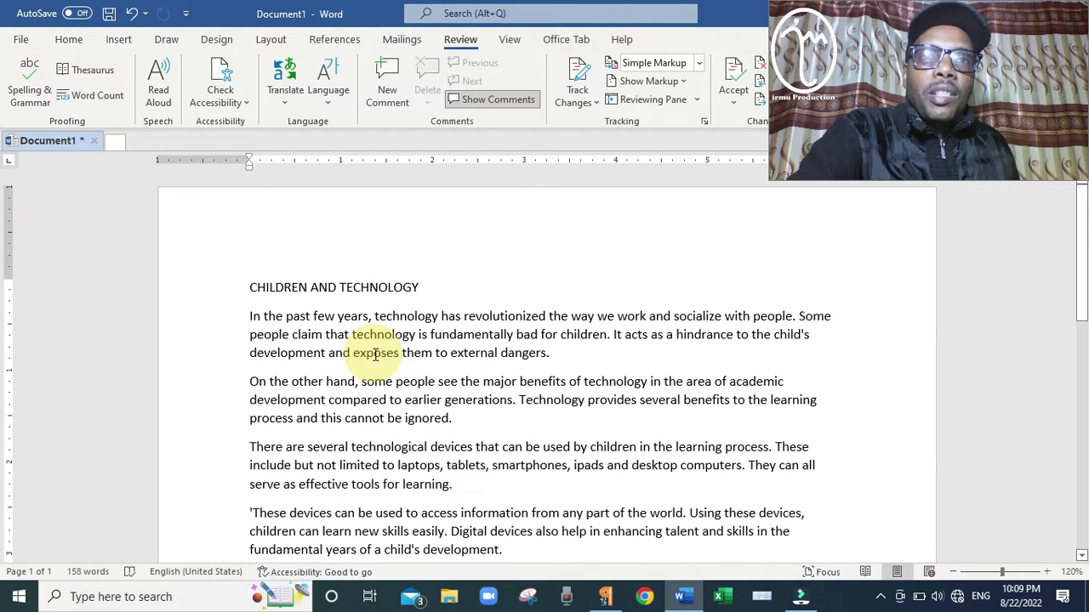
scroll(340, 306, down, 2)
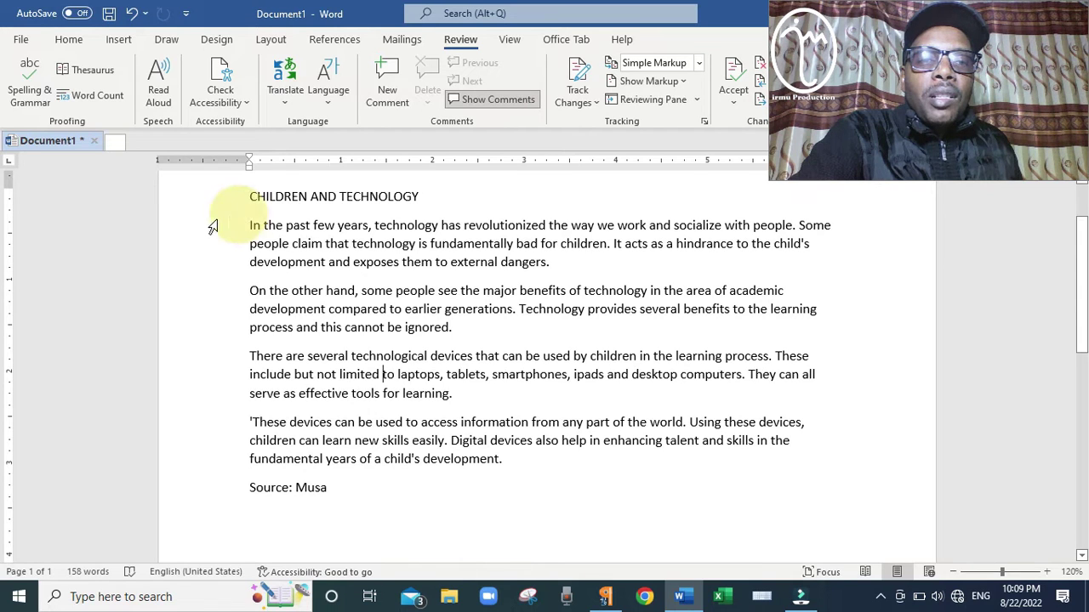
drag(183, 230, 213, 466)
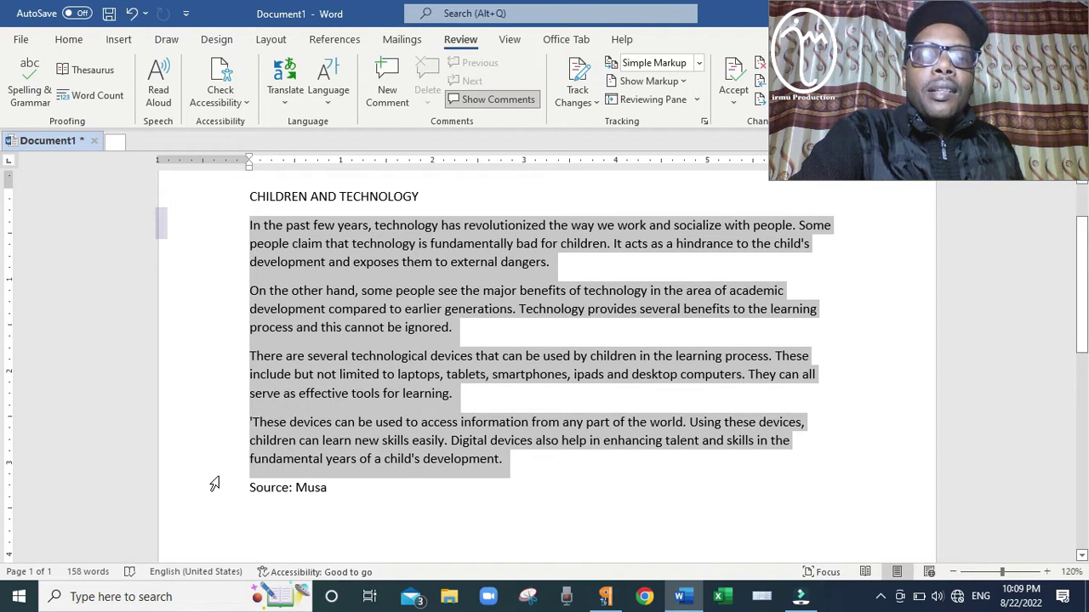
drag(214, 483, 213, 481)
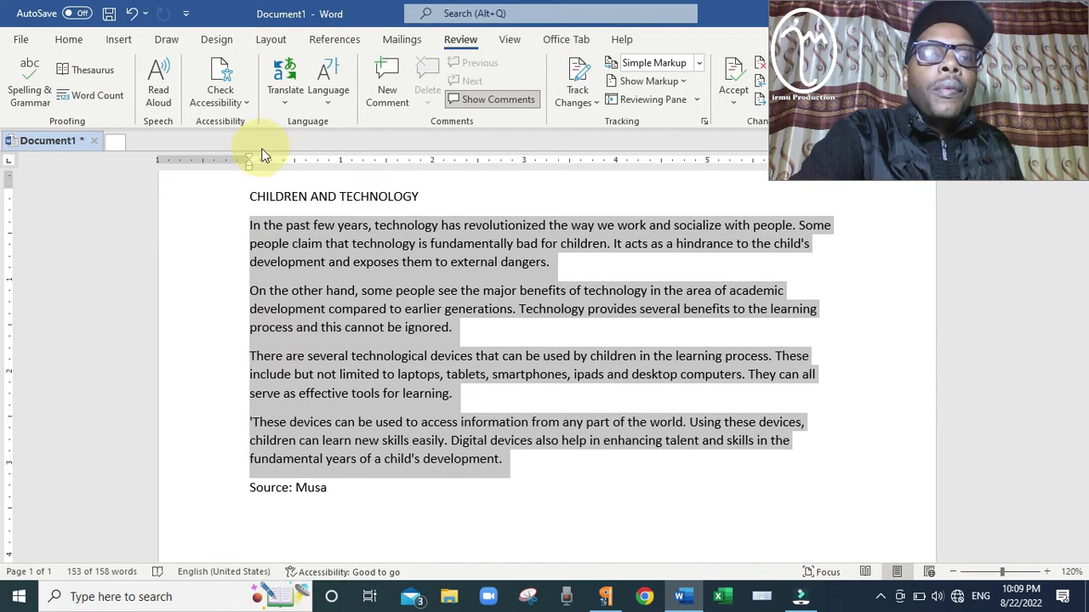
click(68, 46)
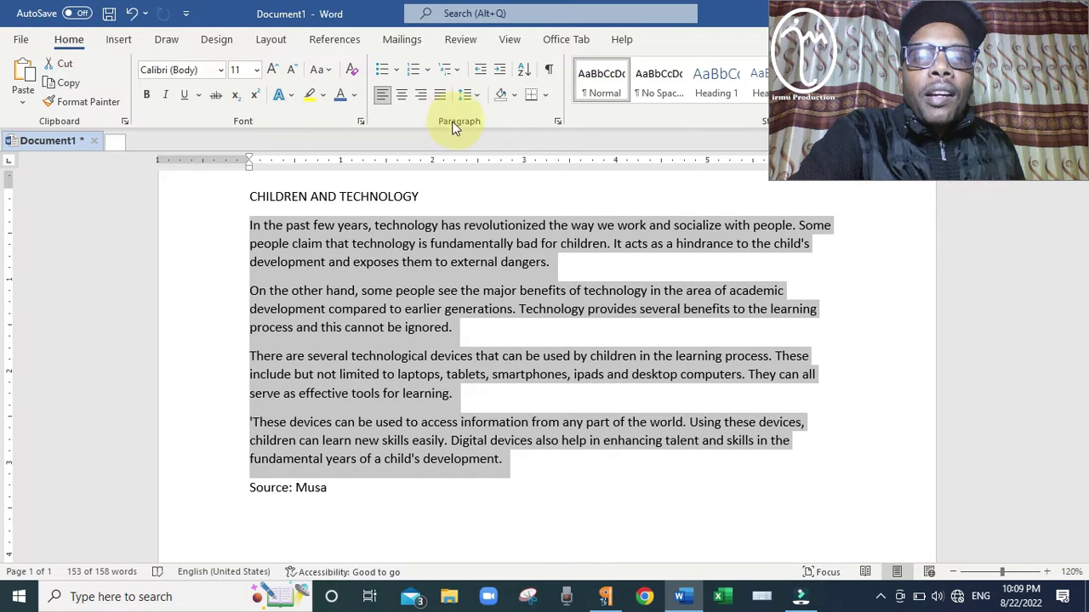
click(559, 123)
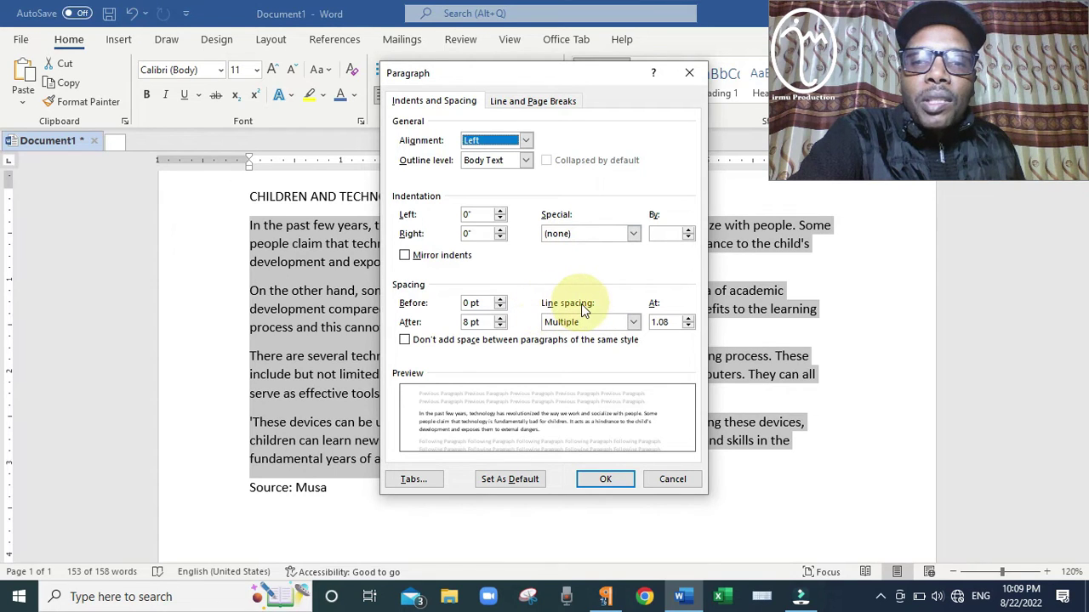
click(688, 318)
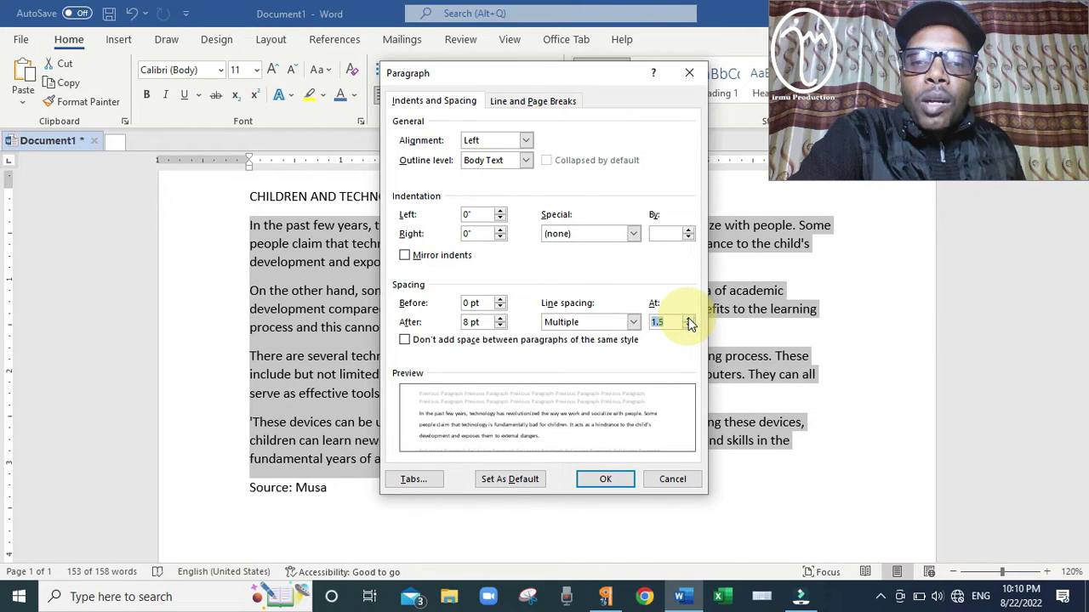
click(688, 318)
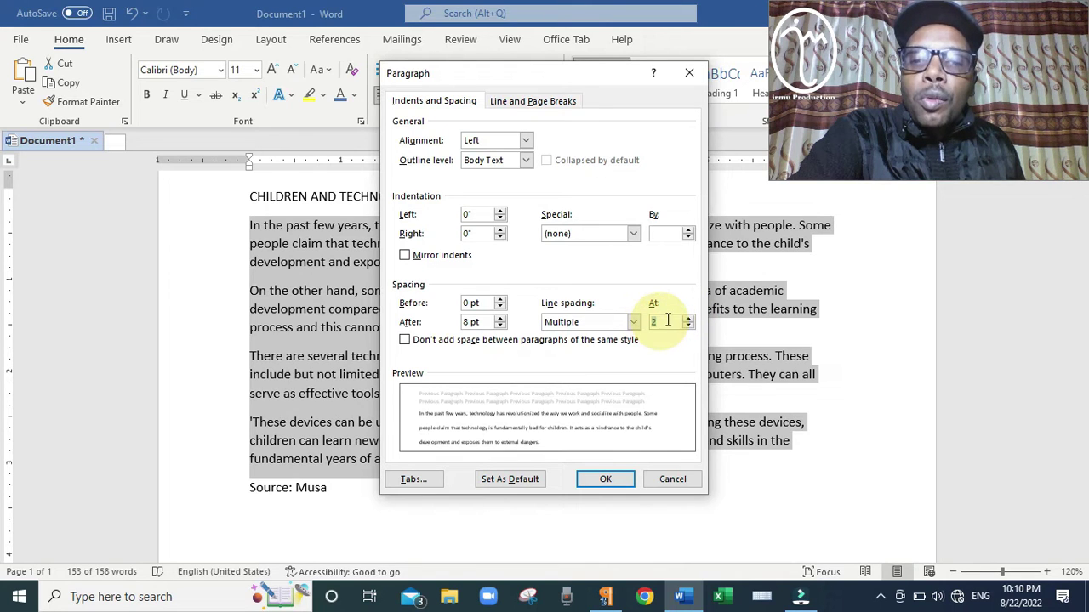
click(604, 480)
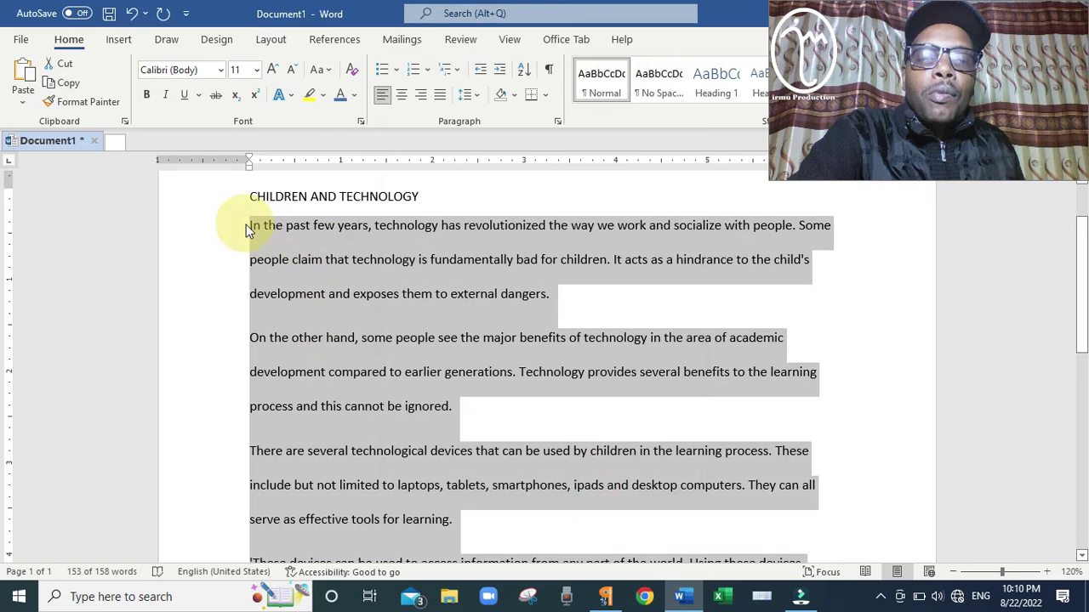
scroll(320, 473, down, 6)
scroll(313, 469, down, 1)
scroll(310, 383, up, 3)
scroll(309, 369, up, 2)
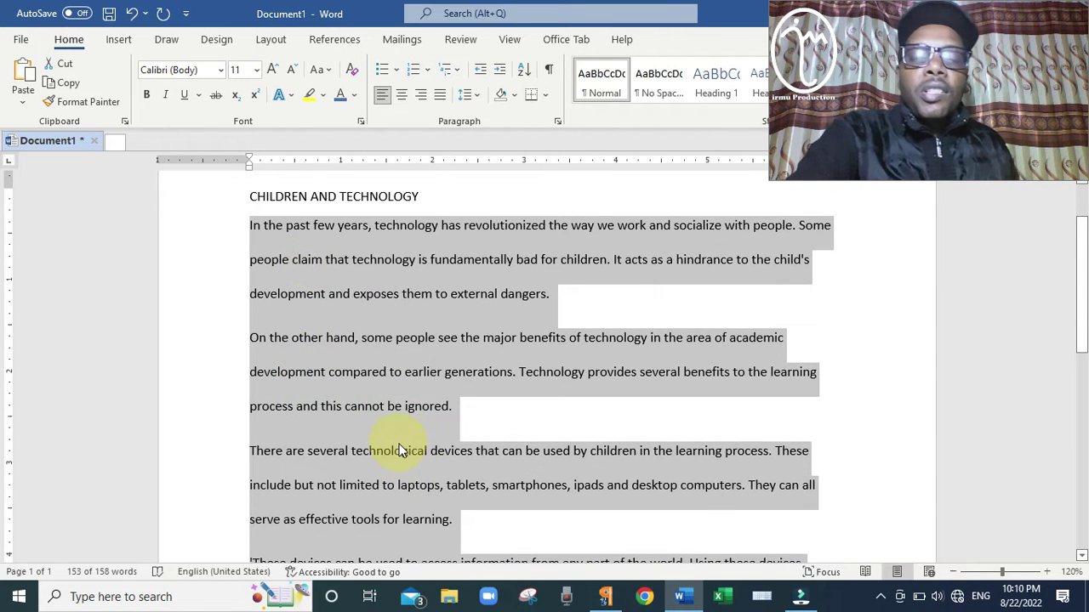
scroll(356, 317, down, 1)
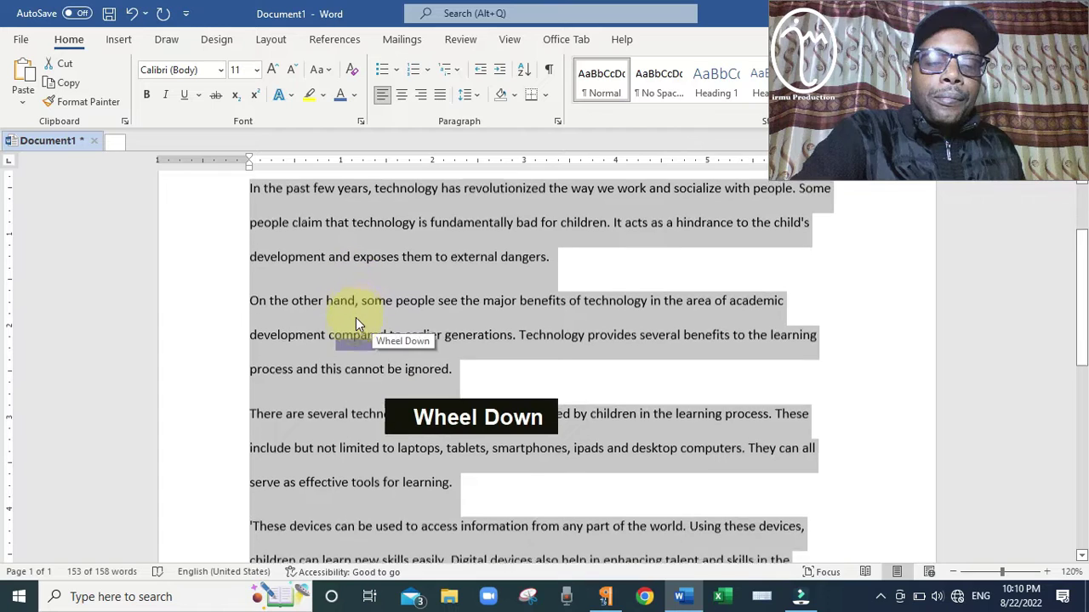
scroll(418, 262, up, 2)
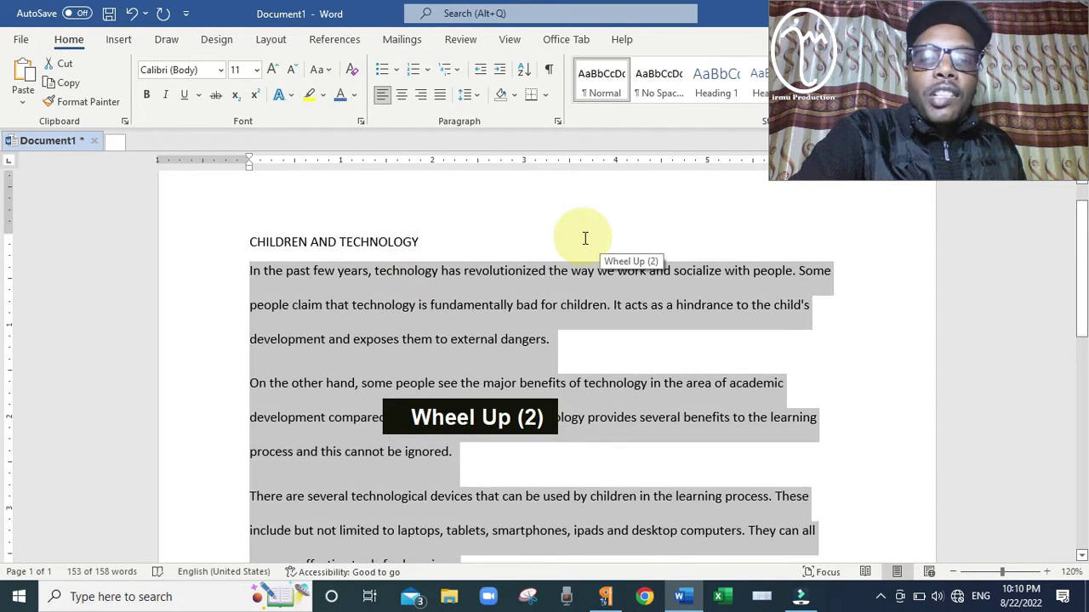
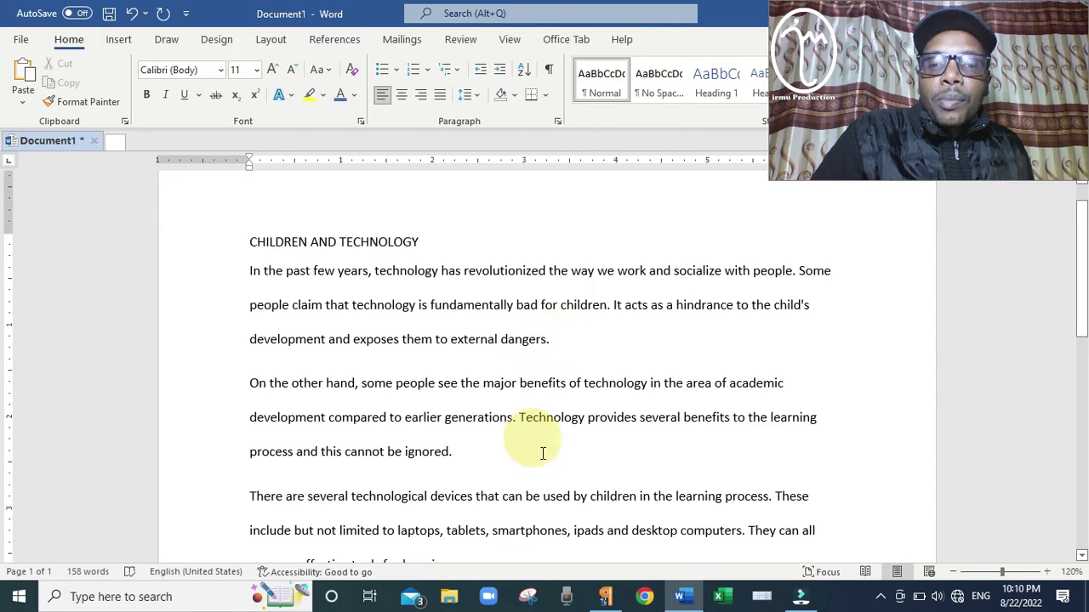
- Insert an empty line after each of the first three body paragraphs to separate them
key(Return)
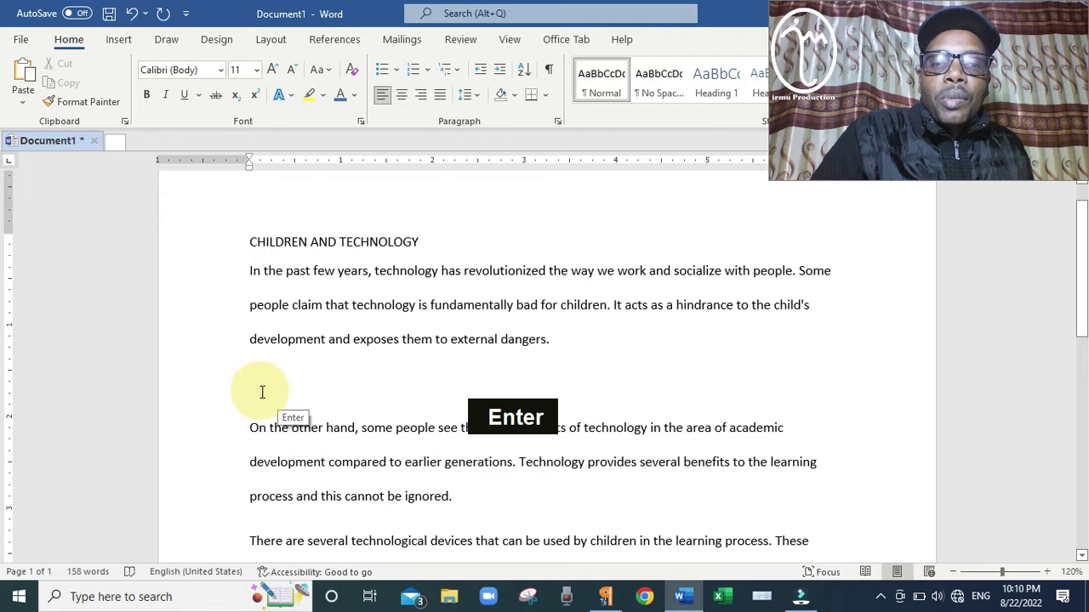
scroll(272, 371, down, 2)
scroll(272, 362, down, 1)
click(464, 364)
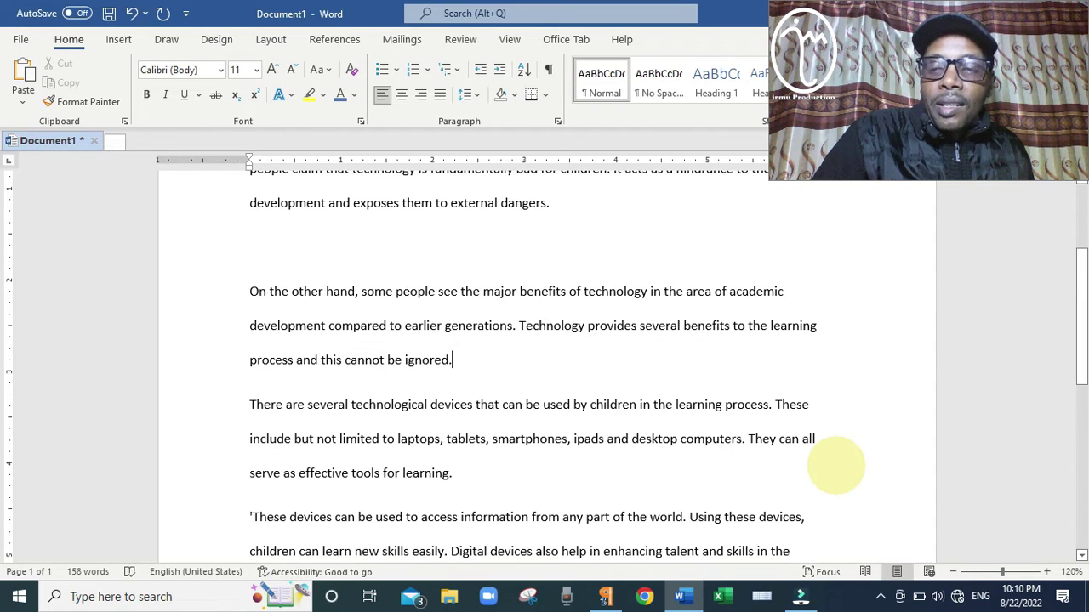
key(Return)
scroll(535, 332, down, 4)
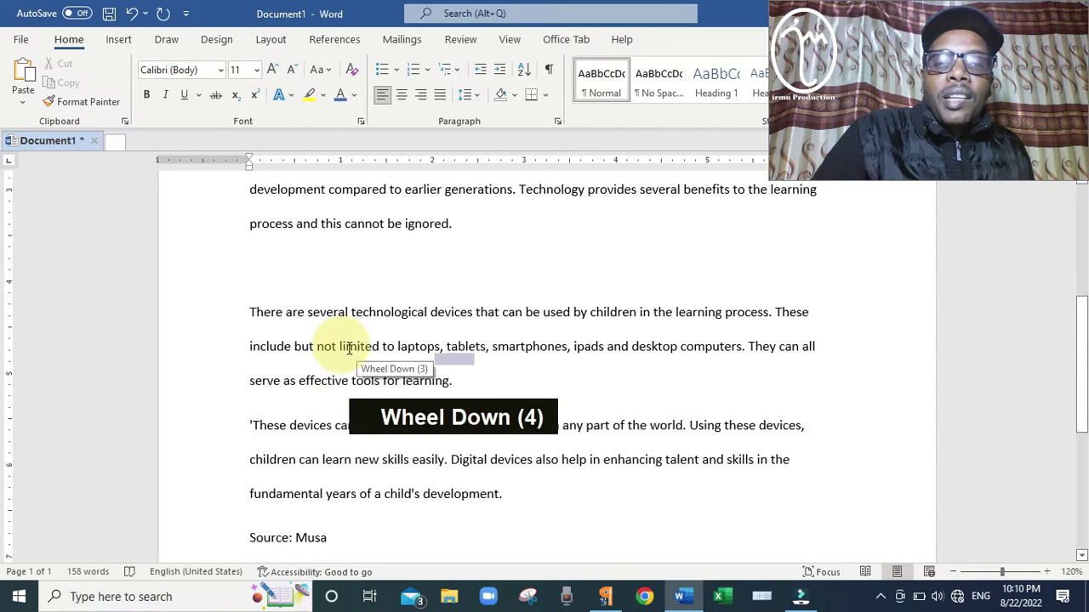
scroll(425, 302, down, 1)
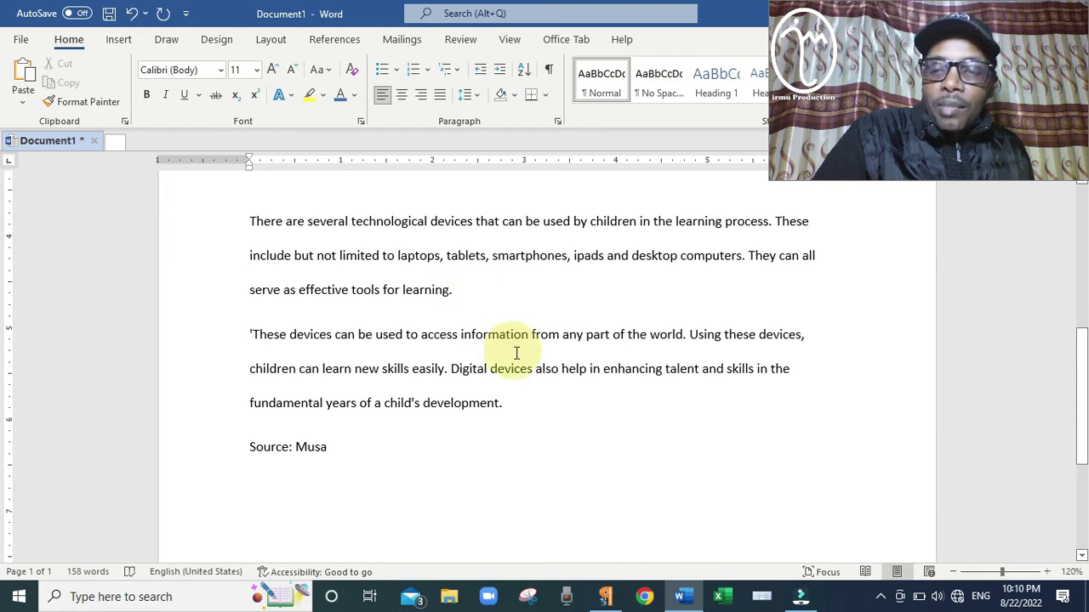
key(Return)
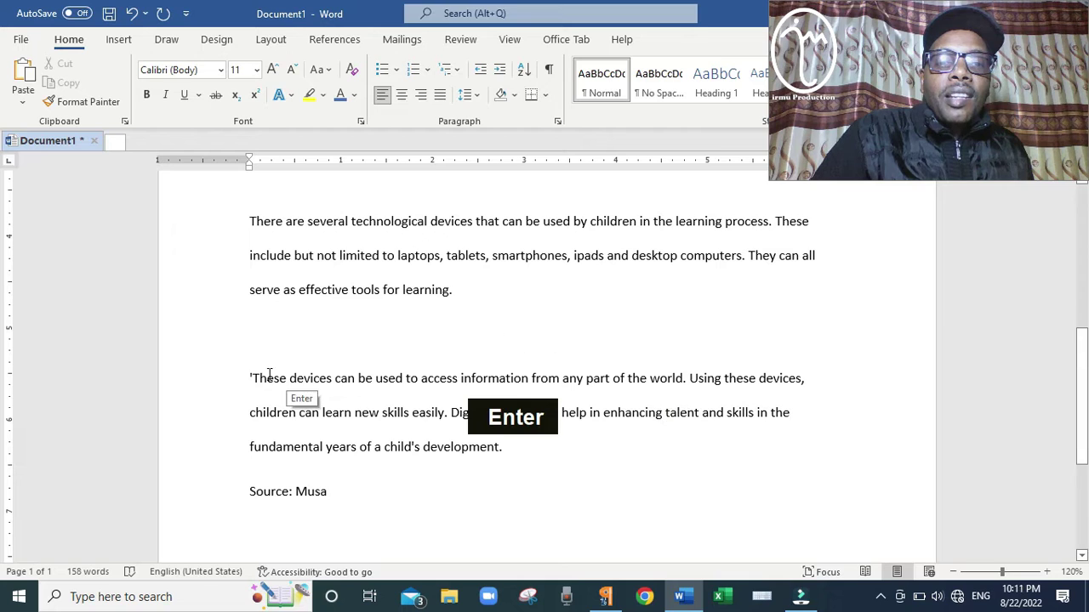
- Make the title "CHILDREN AND TECHNOLOGY" bold and underlined
scroll(277, 354, up, 2)
scroll(278, 354, up, 6)
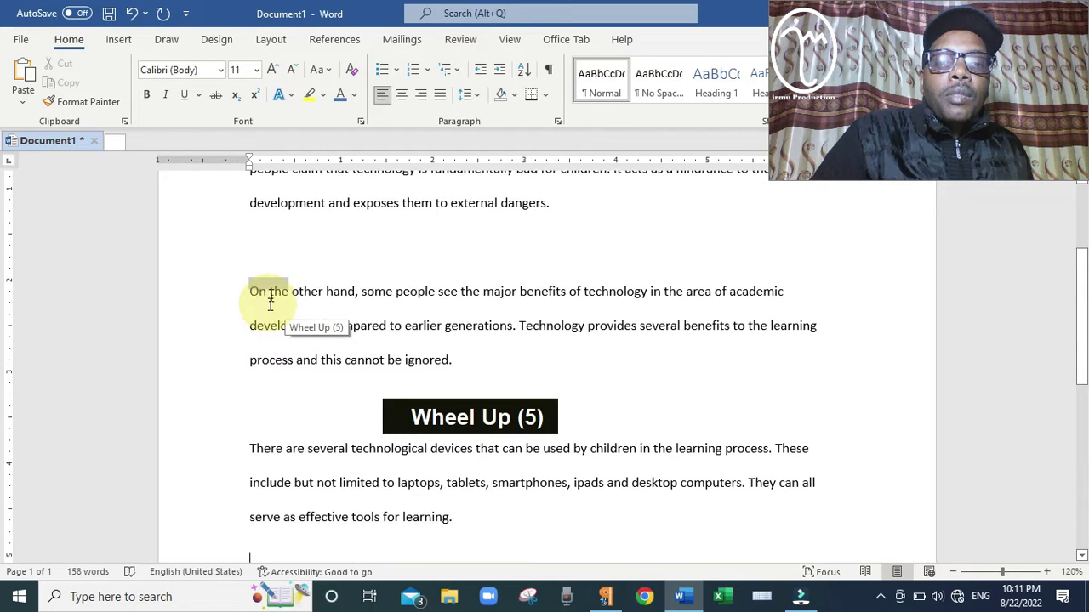
scroll(285, 270, up, 1)
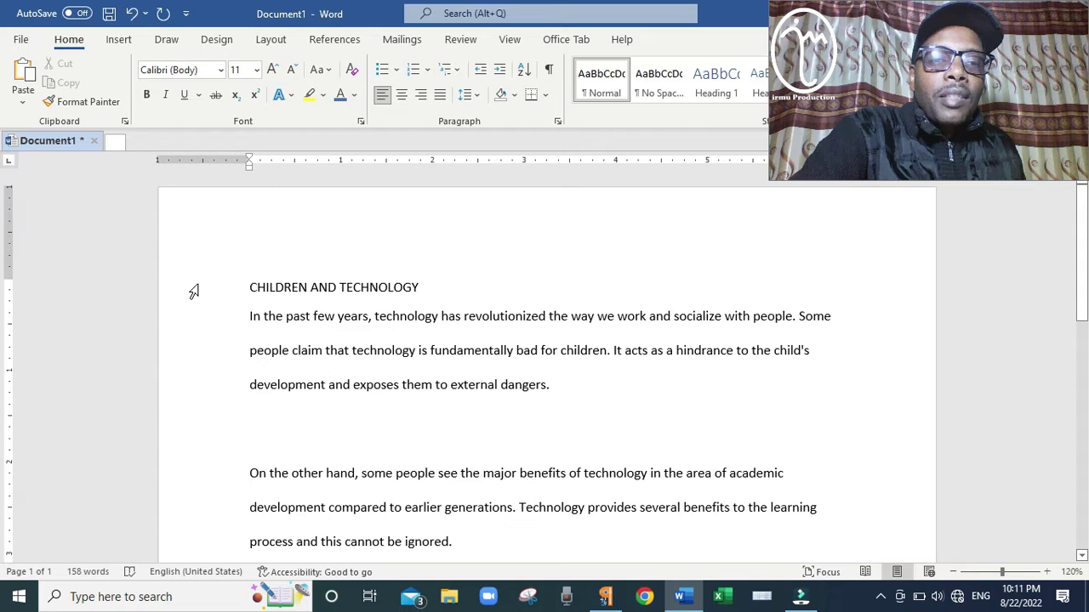
click(194, 292)
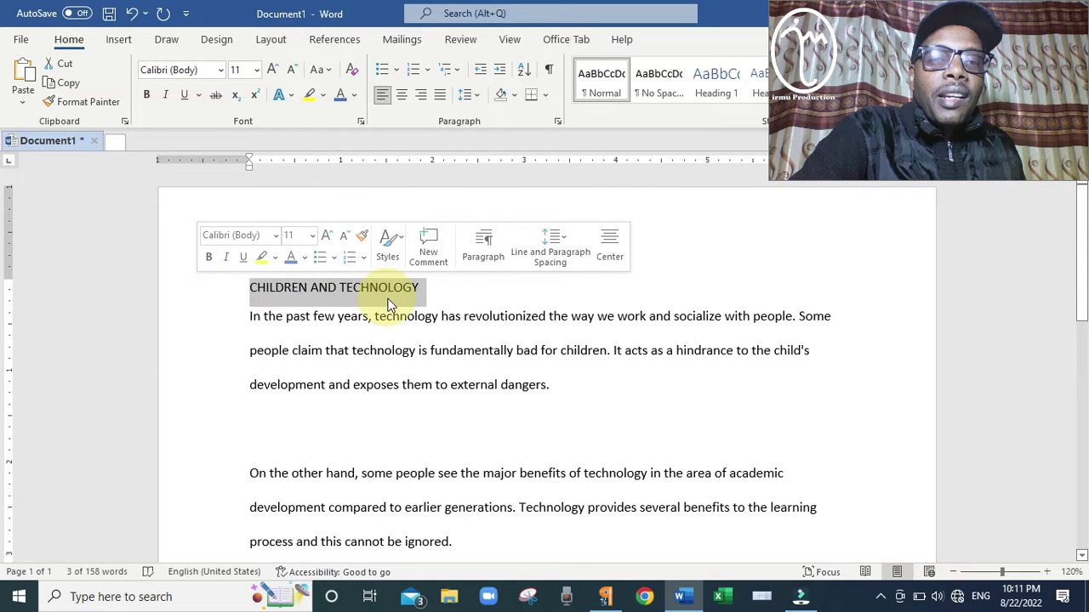
click(208, 258)
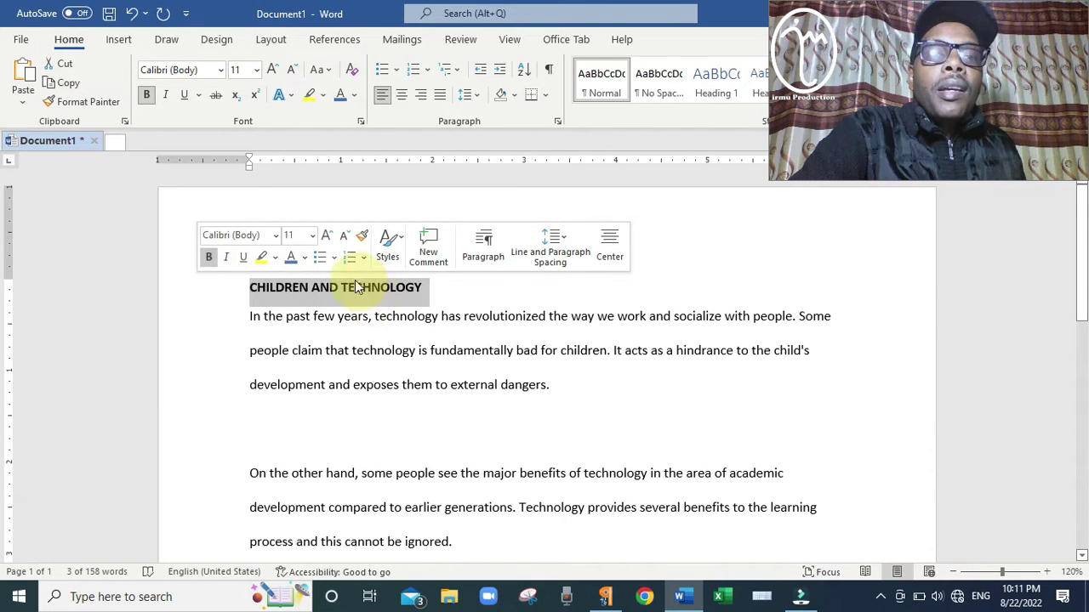
click(243, 257)
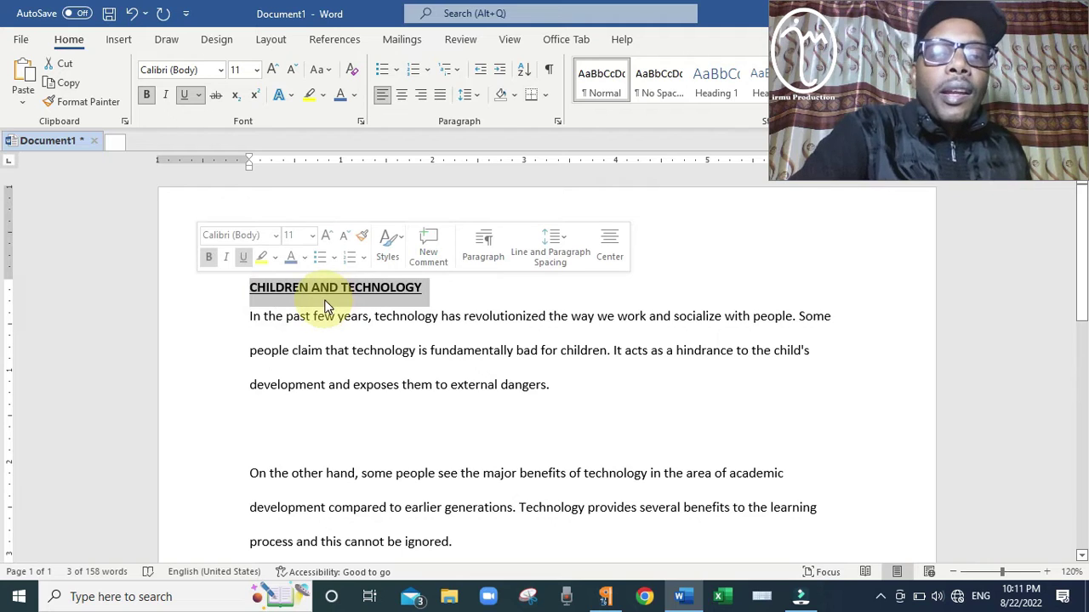
- Italicize the source line at the end of the passage
scroll(343, 310, down, 1)
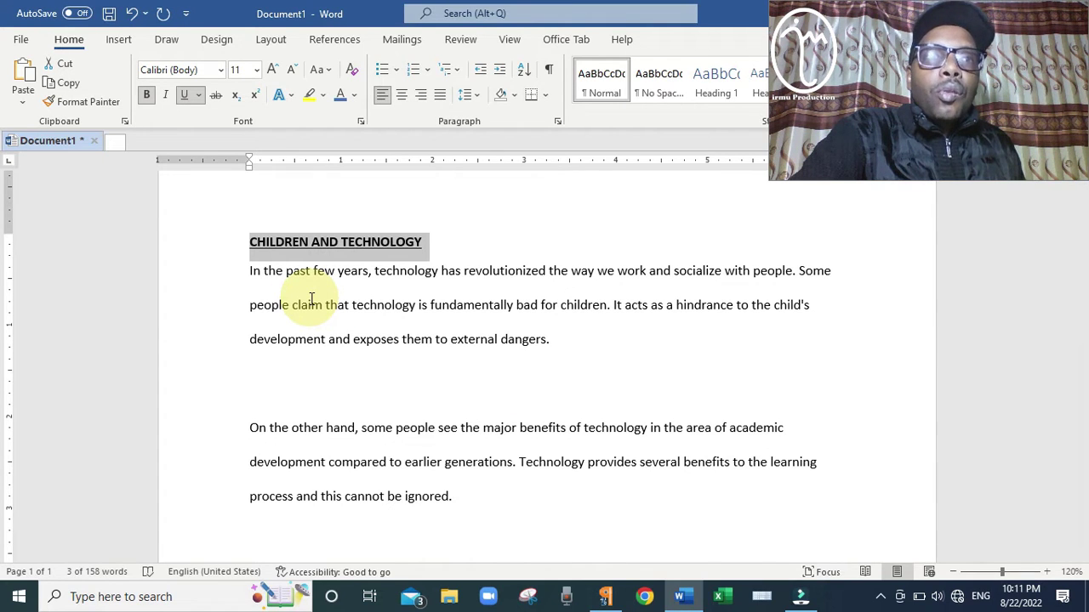
scroll(311, 299, down, 5)
scroll(311, 299, down, 6)
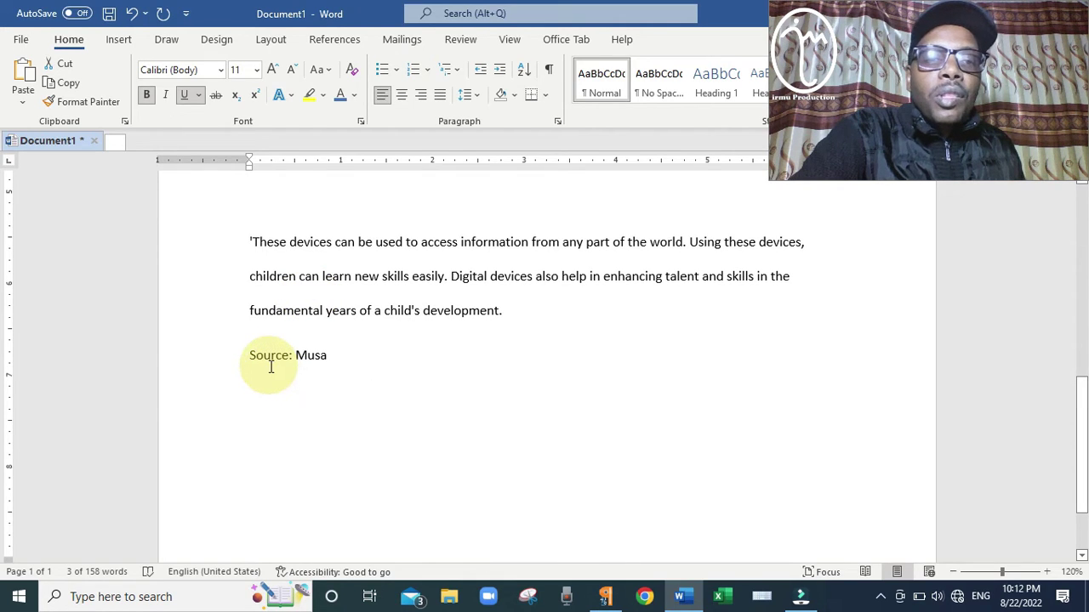
click(192, 361)
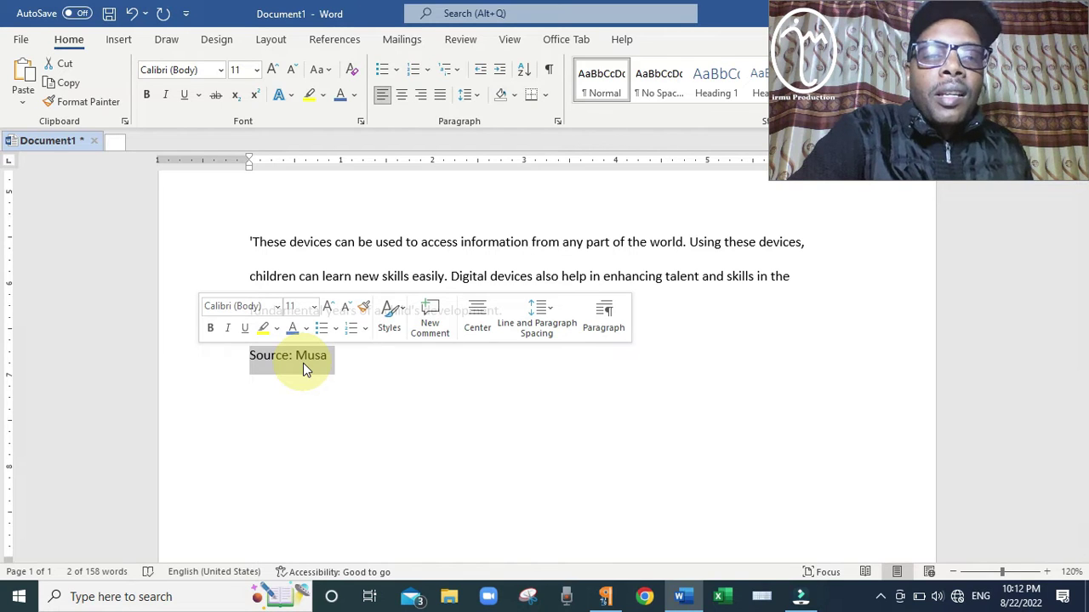
click(228, 328)
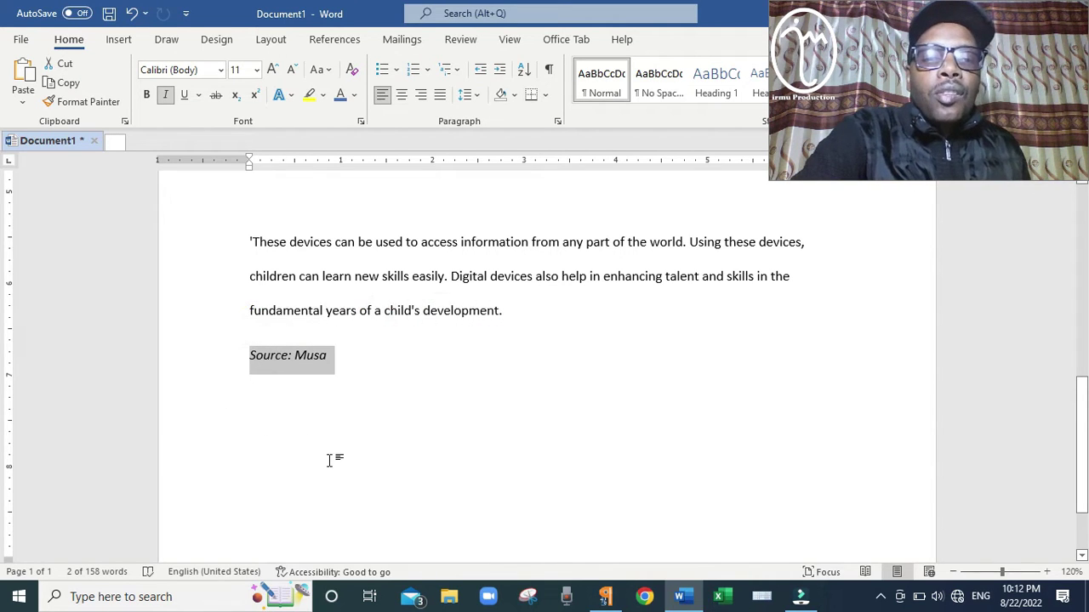
- Change the font color of the second body paragraph, starting "On the other hand", to the blue theme color
scroll(196, 302, up, 1)
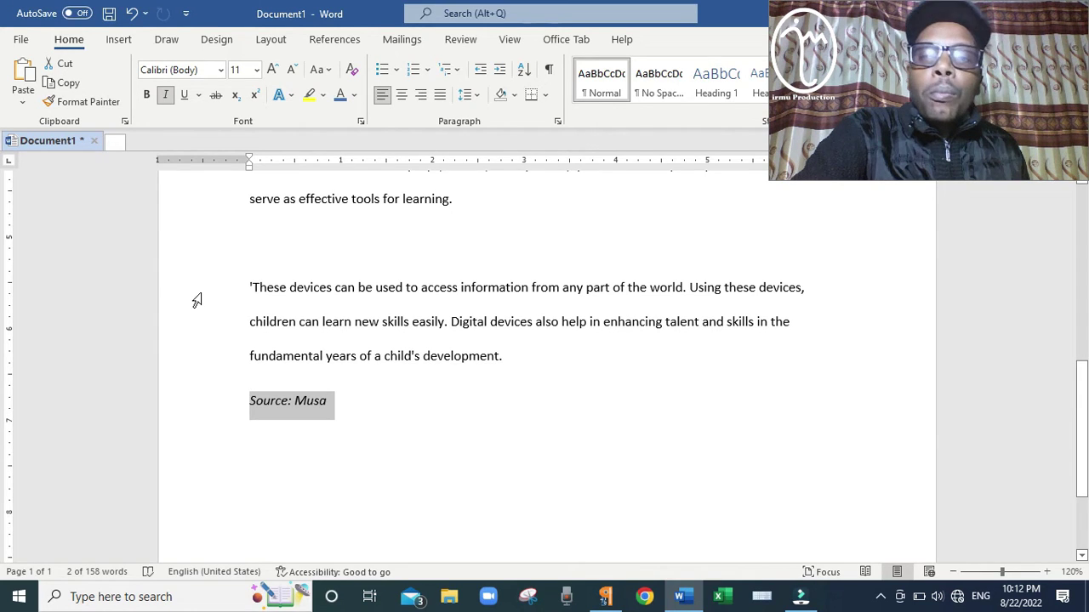
scroll(197, 302, up, 15)
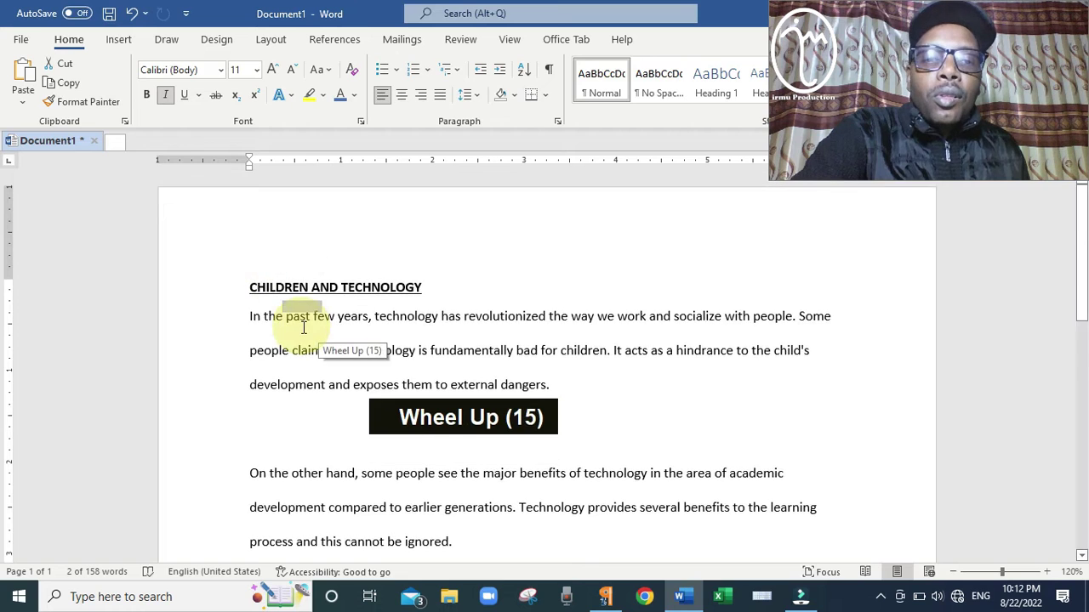
scroll(304, 328, down, 4)
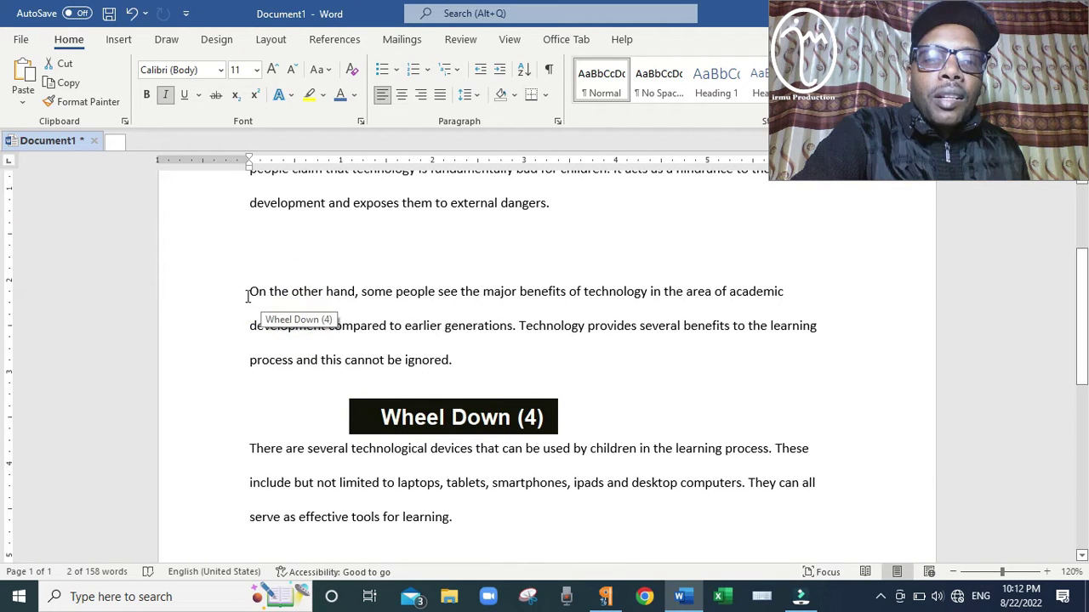
click(196, 297)
drag(199, 308, 208, 373)
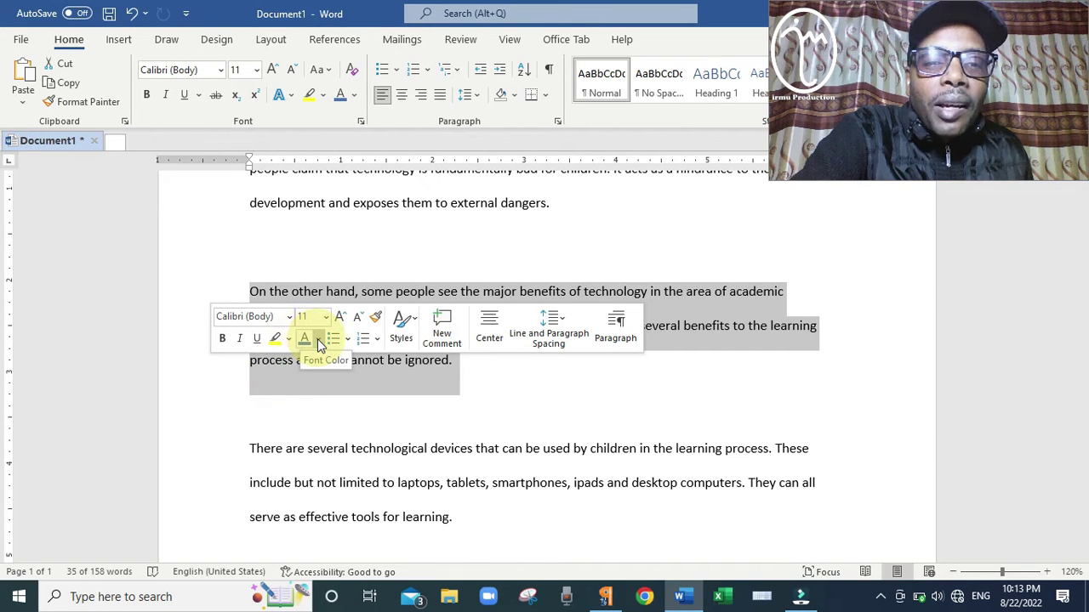
click(317, 339)
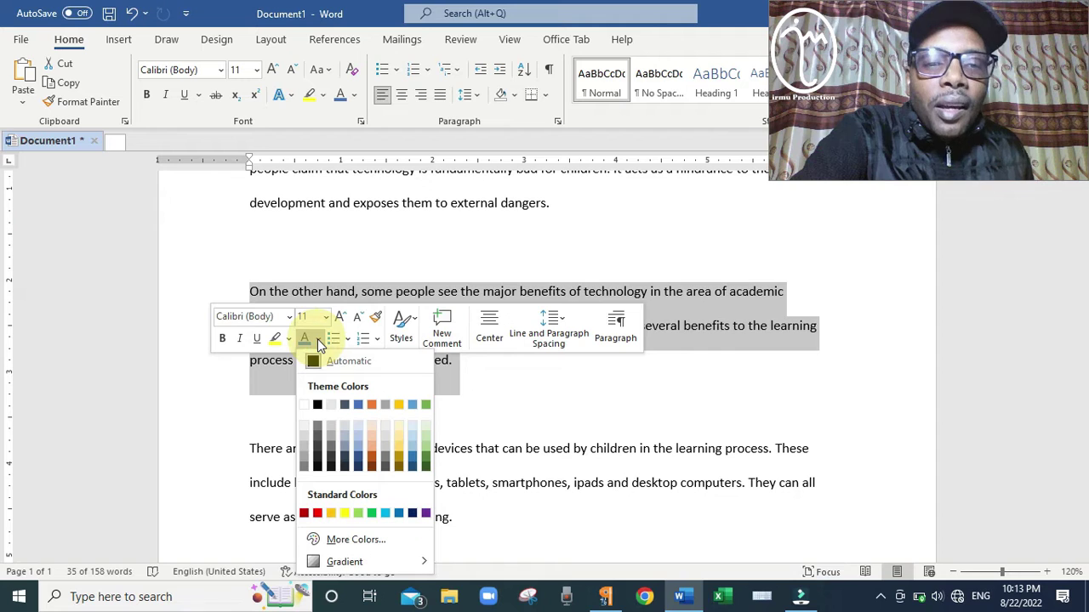
click(358, 405)
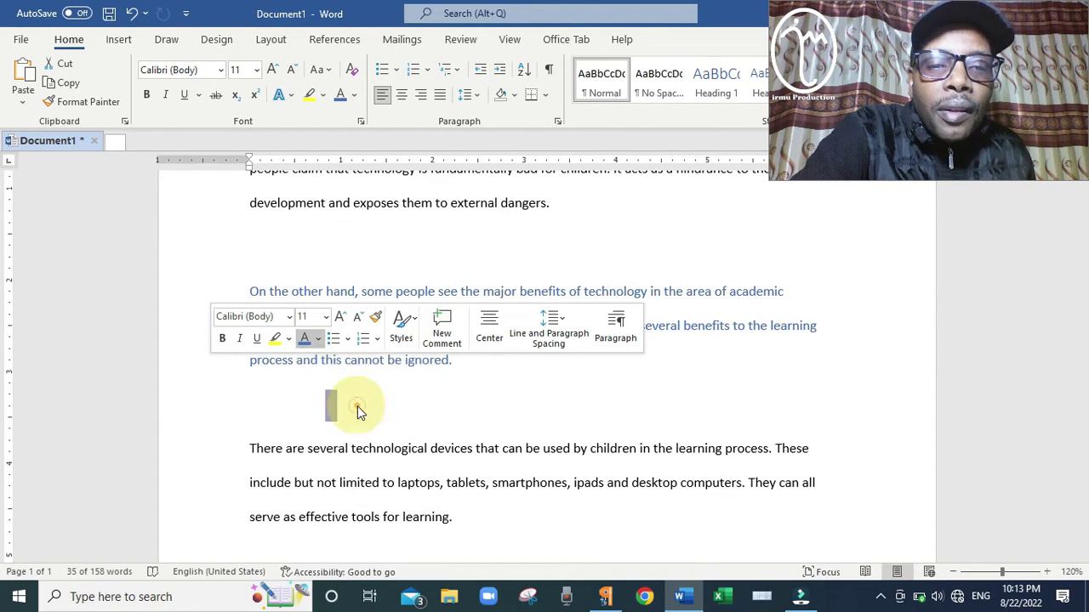
click(489, 371)
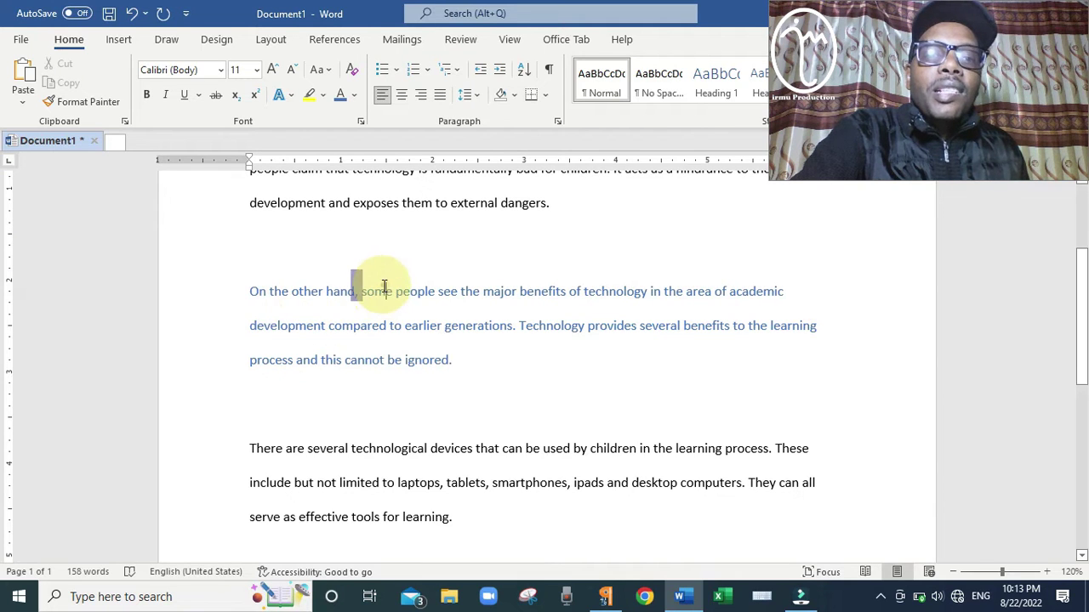
scroll(319, 277, up, 6)
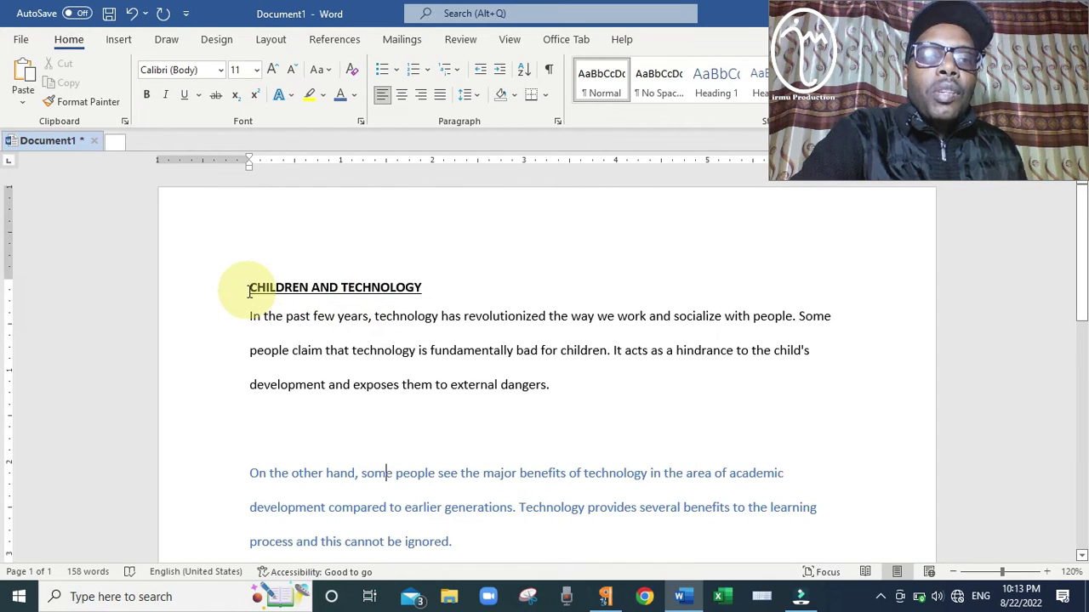
scroll(353, 391, down, 5)
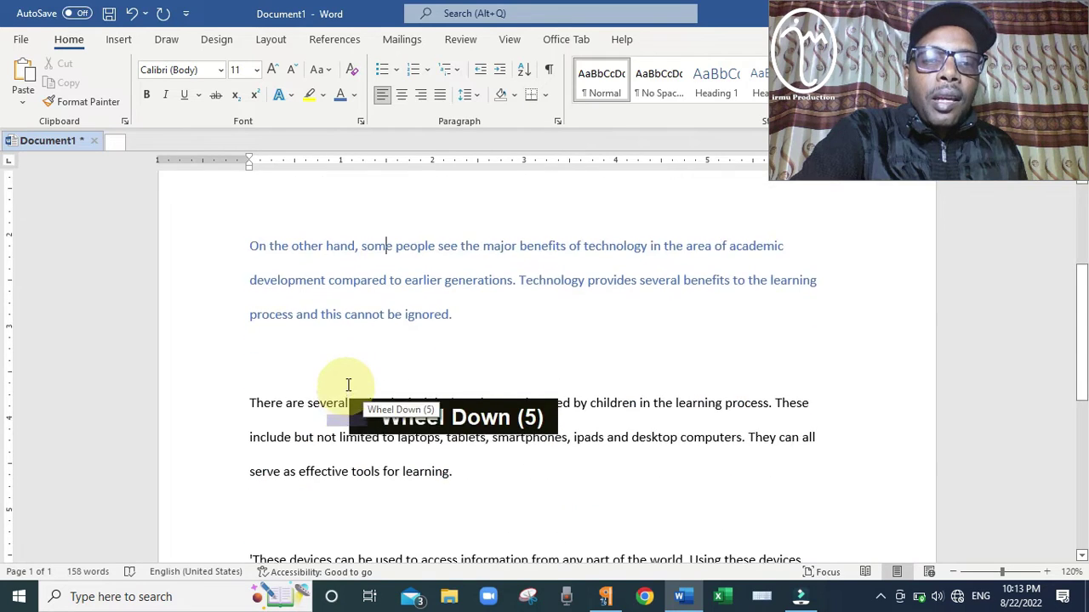
scroll(364, 382, up, 7)
scroll(348, 382, down, 5)
scroll(348, 382, up, 3)
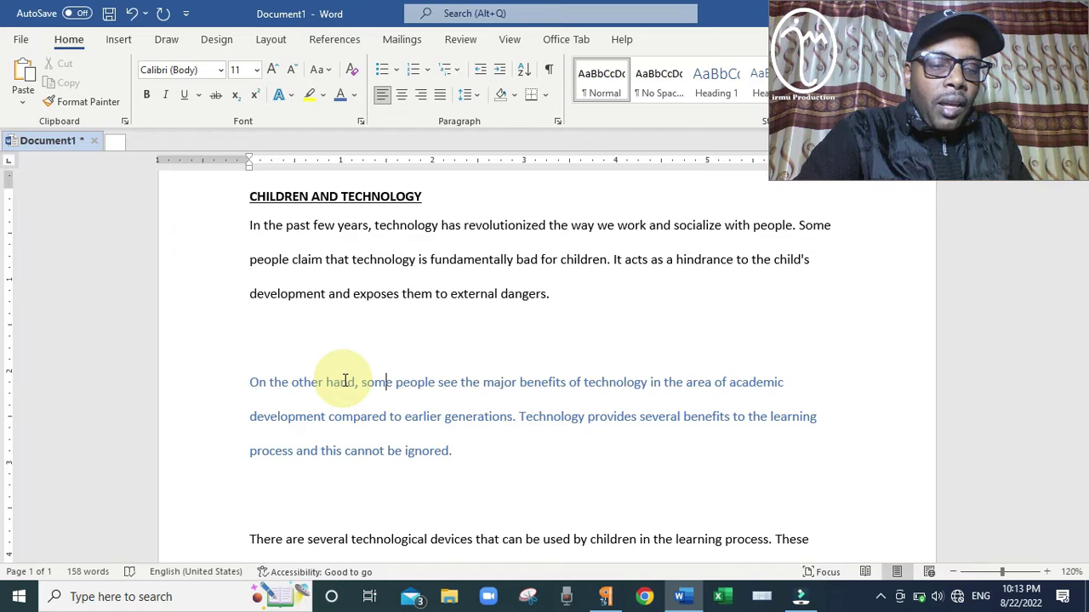
- Set the font of the entire document, including the title and source line, to Arial
key(ctrl+a)
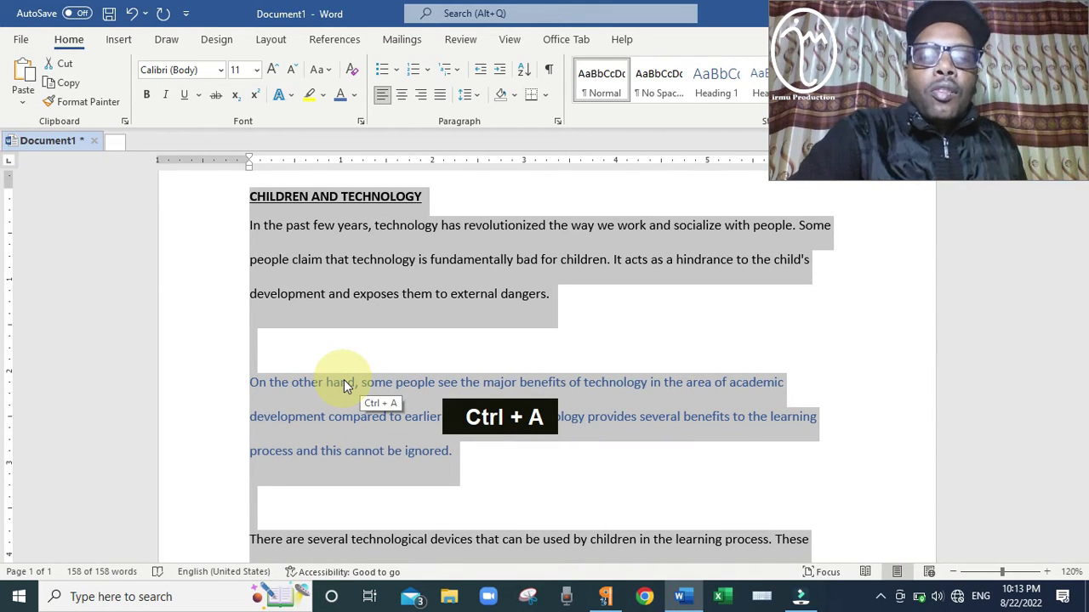
scroll(378, 236, down, 10)
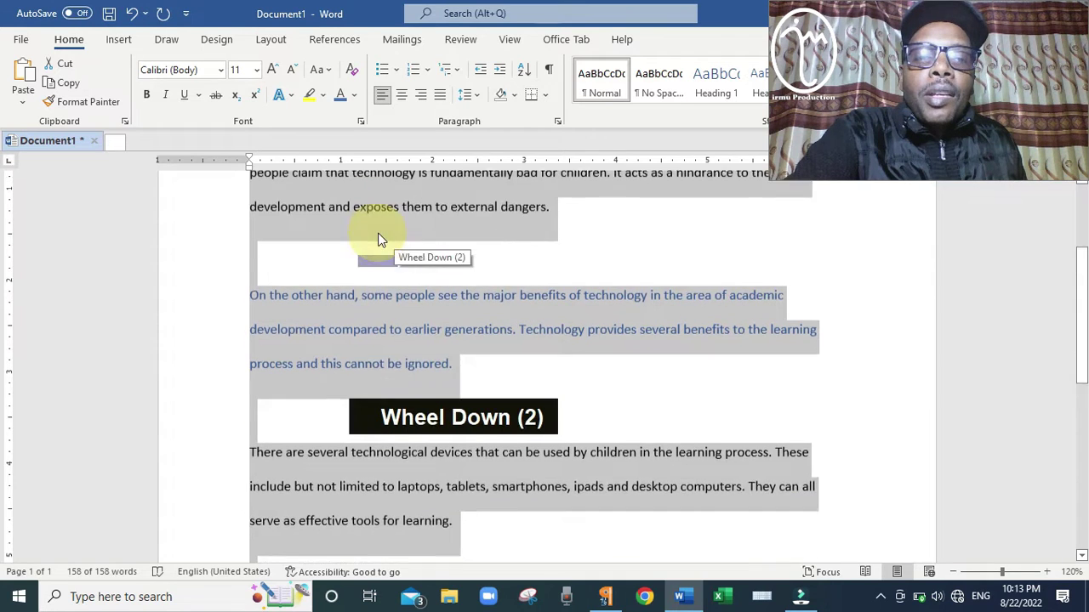
scroll(356, 368, up, 12)
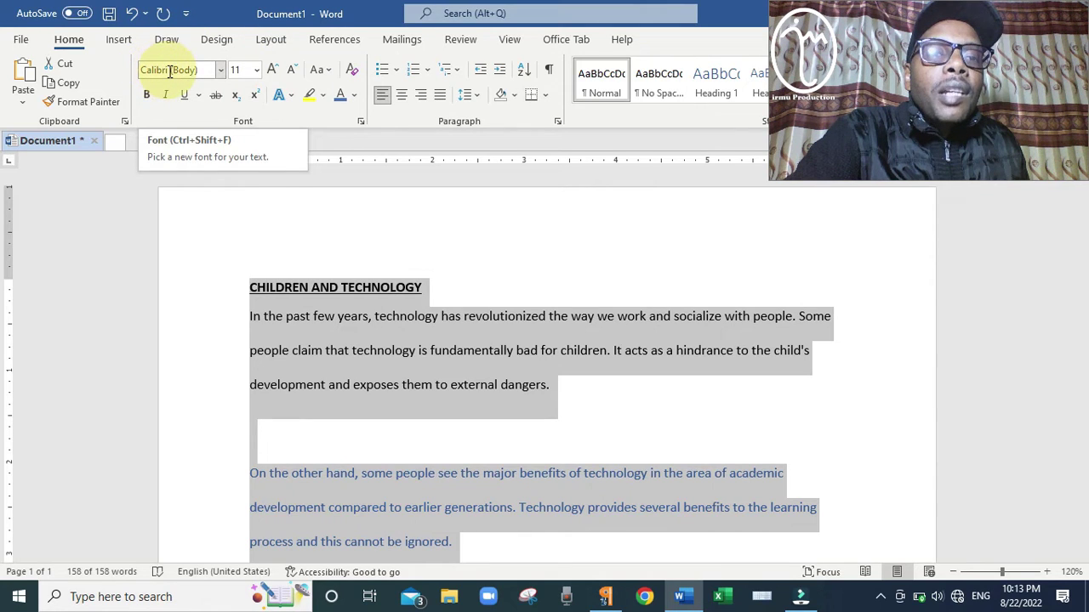
click(221, 72)
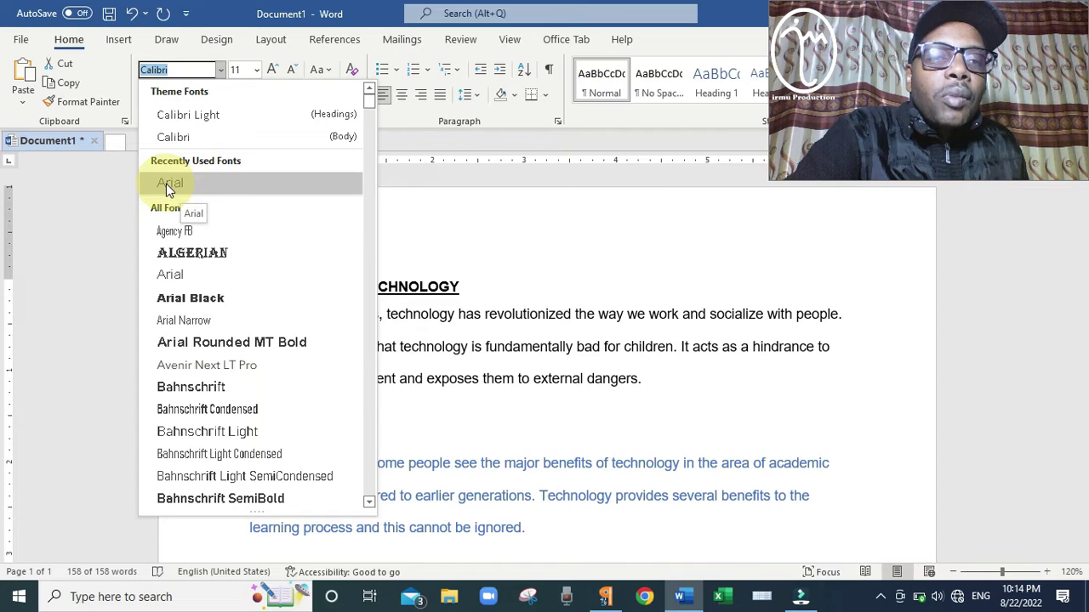
click(166, 184)
scroll(326, 353, down, 14)
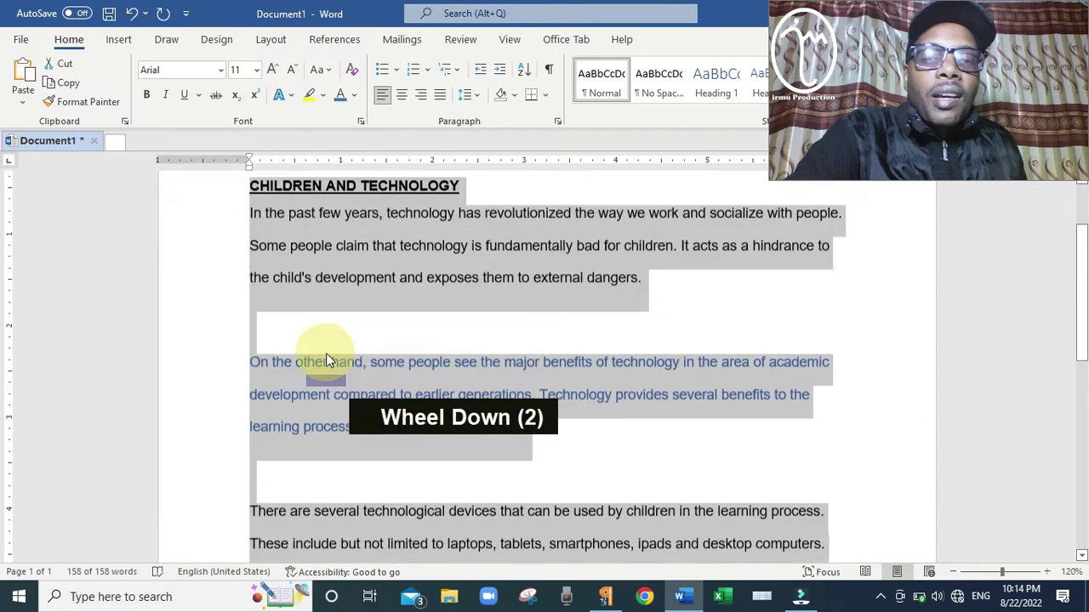
- Set the font size of the entire document, including the title and source line, to 13
scroll(332, 349, up, 15)
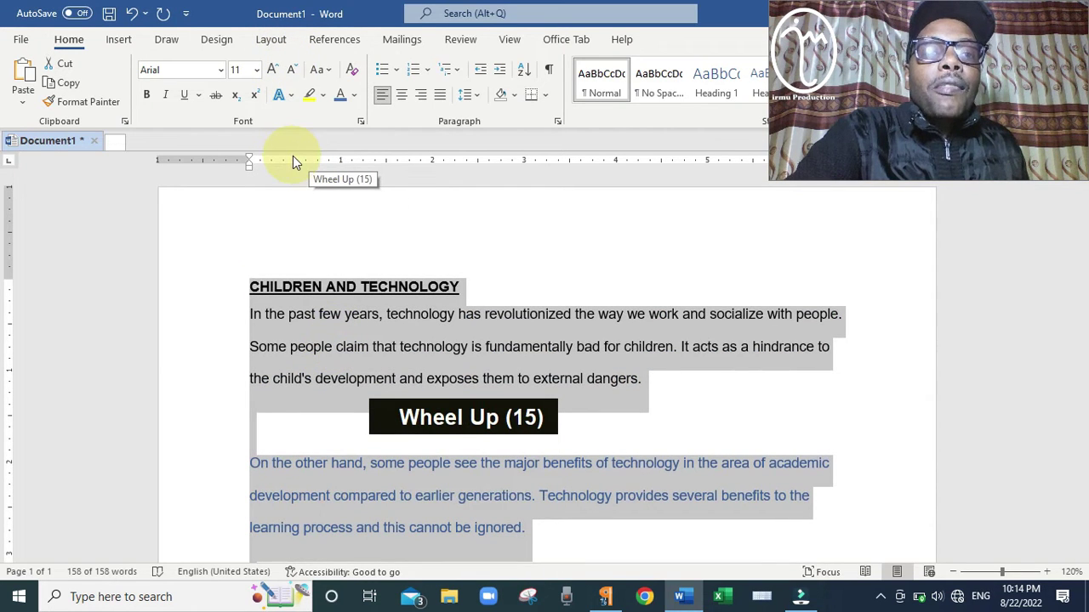
click(256, 72)
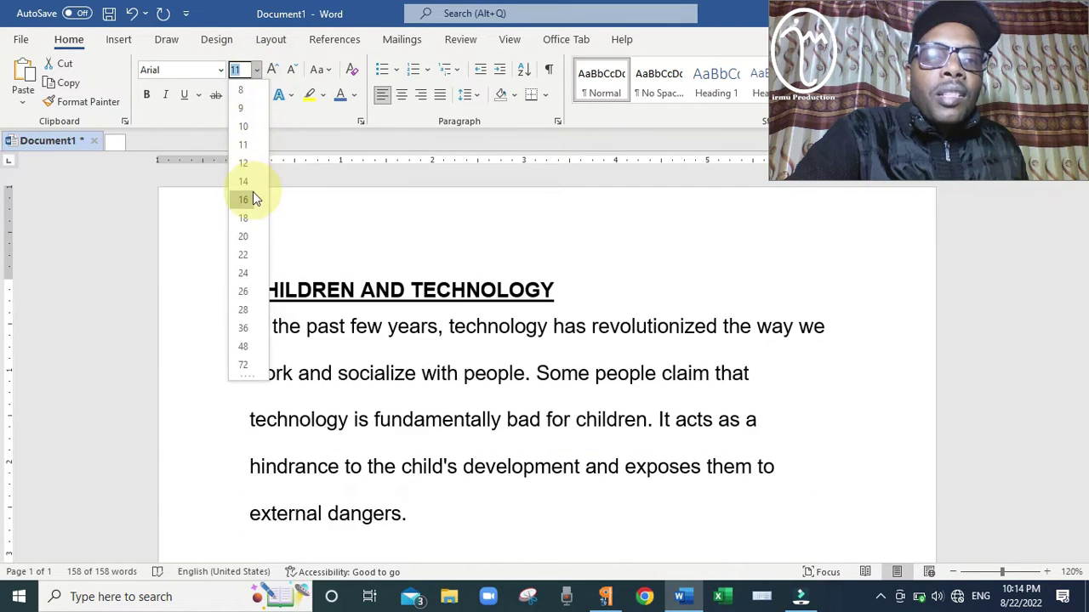
click(257, 70)
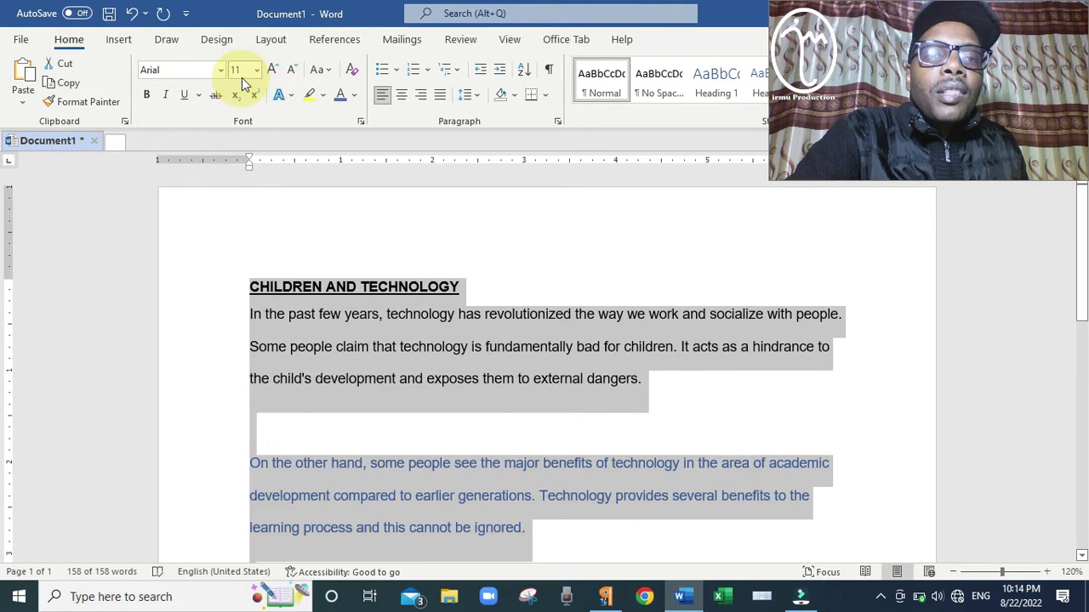
click(237, 70)
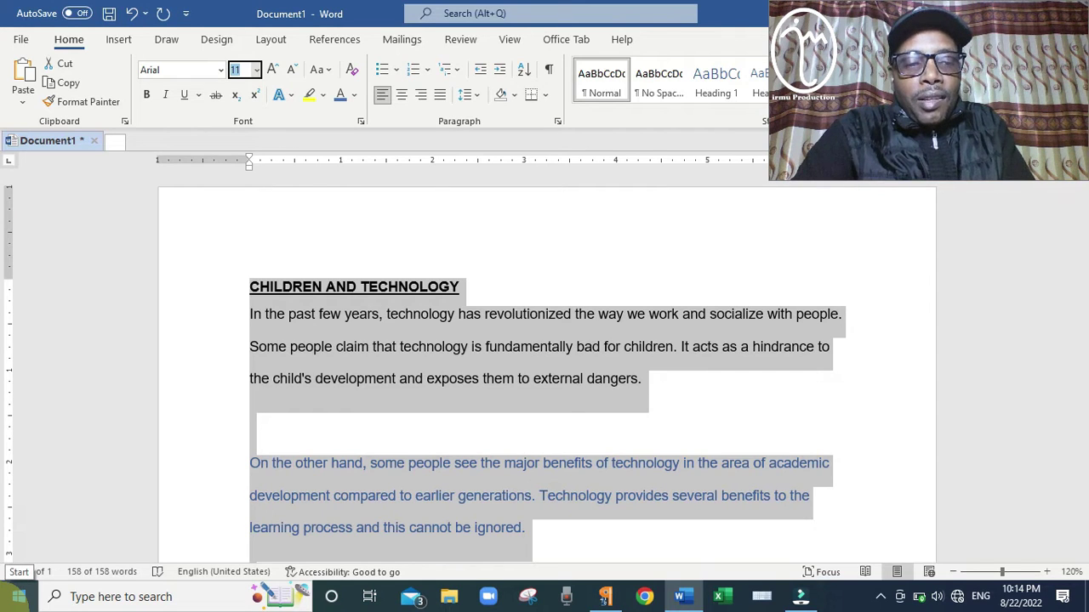
text(13)
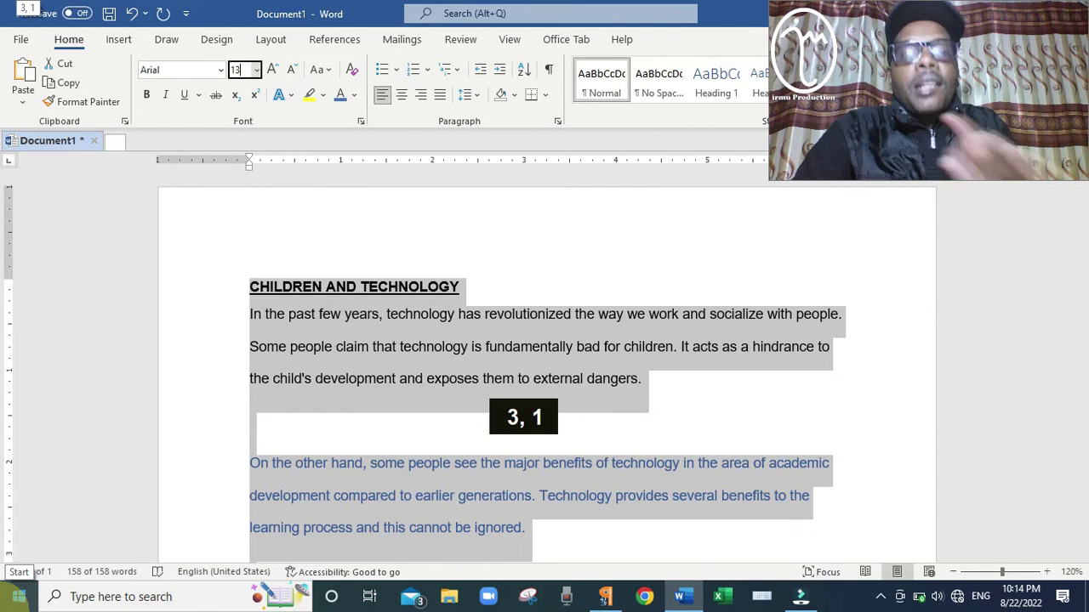
key(Return)
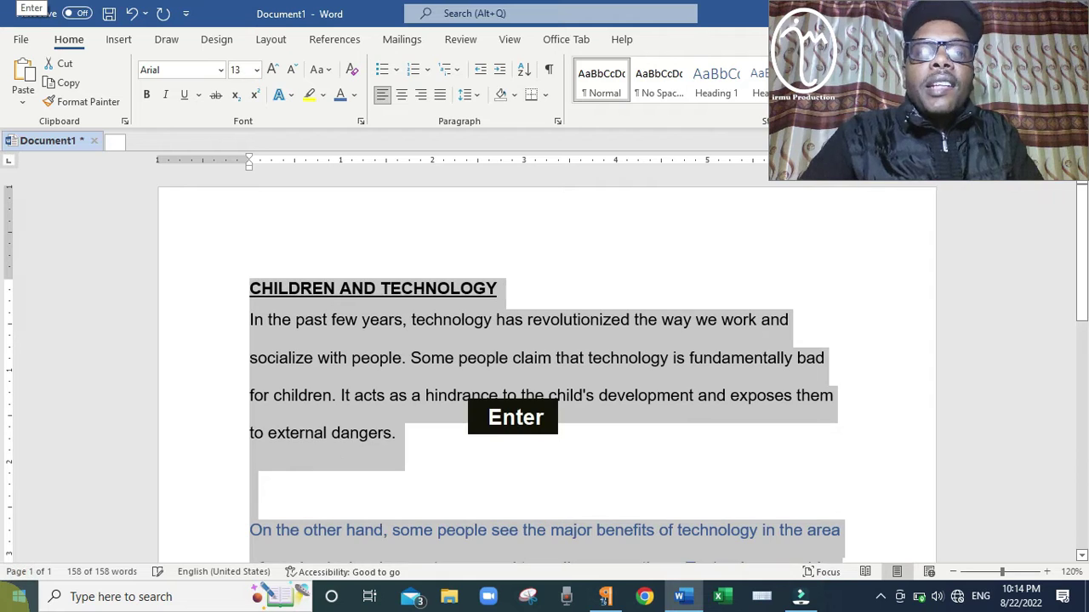
- Justify the text of the entire document so it aligns evenly with both margins
scroll(187, 596, down, 1)
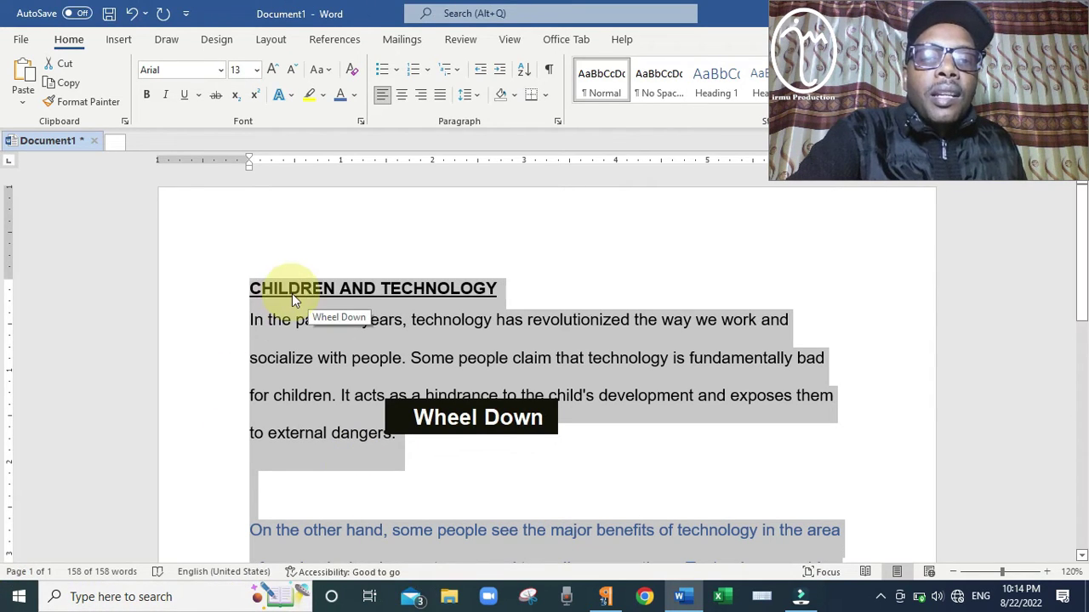
scroll(296, 302, down, 2)
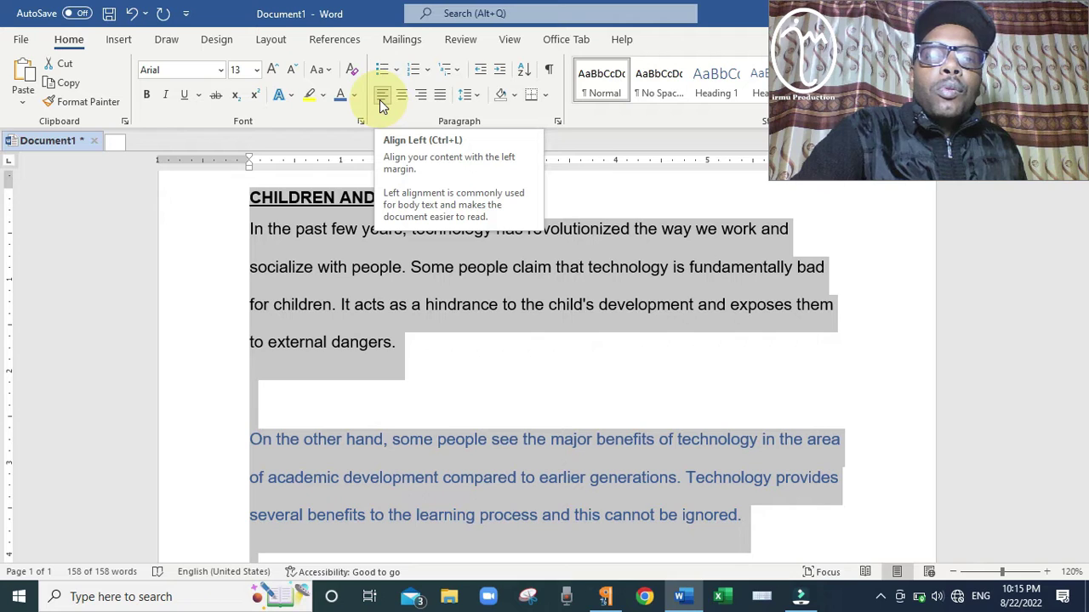
click(439, 101)
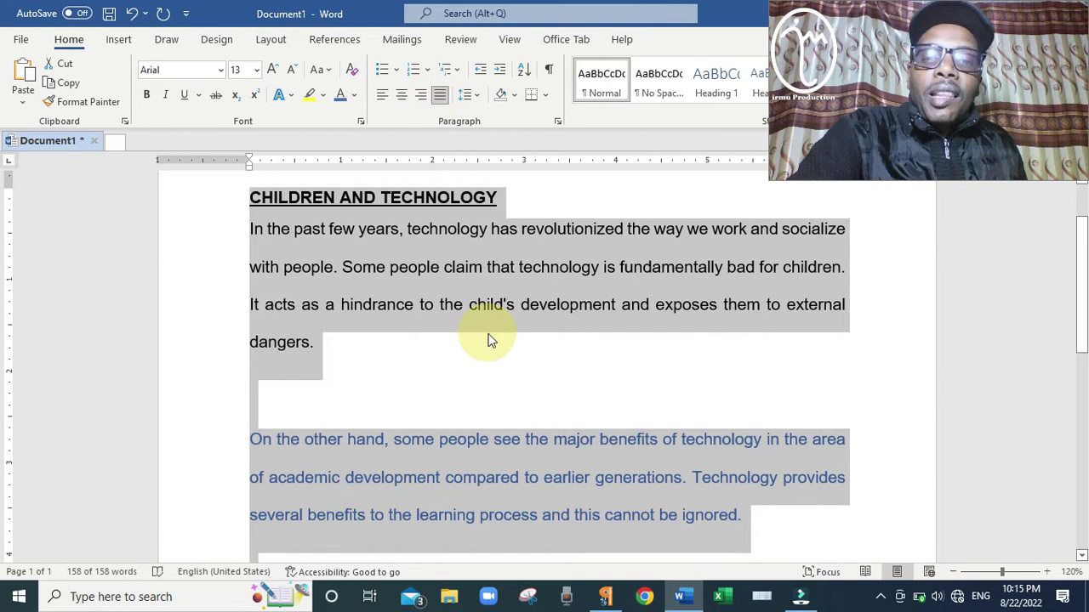
- Look through the whole document from the title to the source line to check the justified alignment
scroll(487, 339, down, 7)
scroll(489, 339, down, 8)
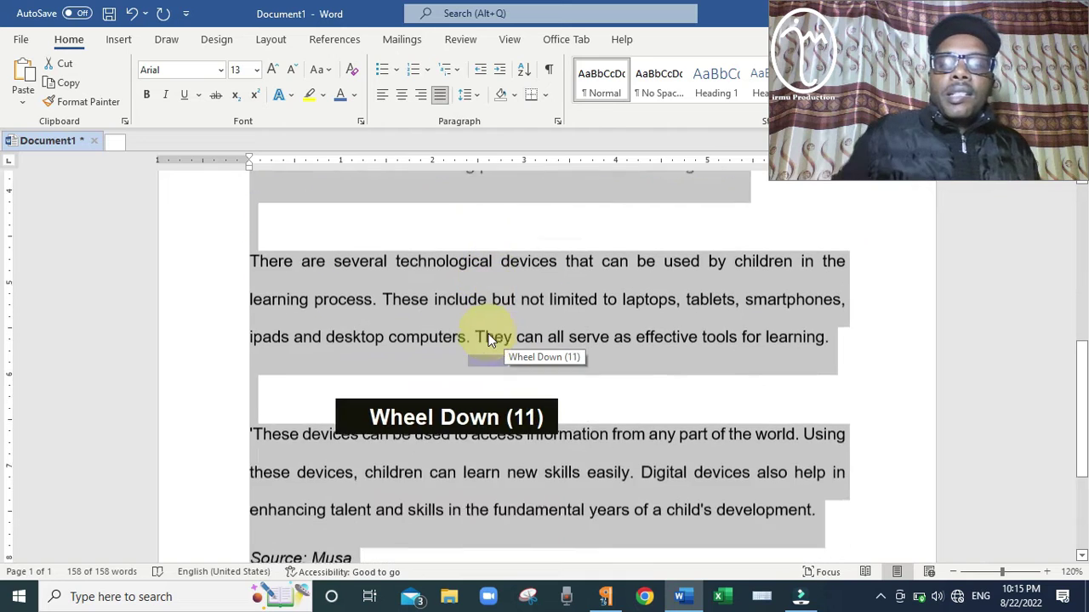
scroll(490, 341, up, 1)
scroll(489, 340, up, 6)
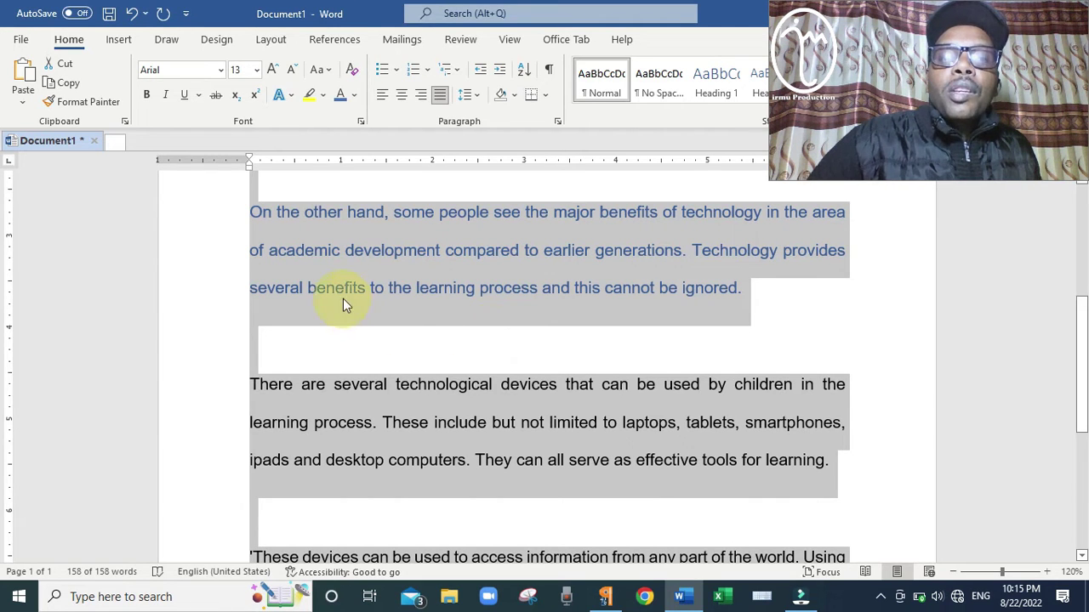
scroll(366, 310, up, 13)
scroll(405, 319, up, 5)
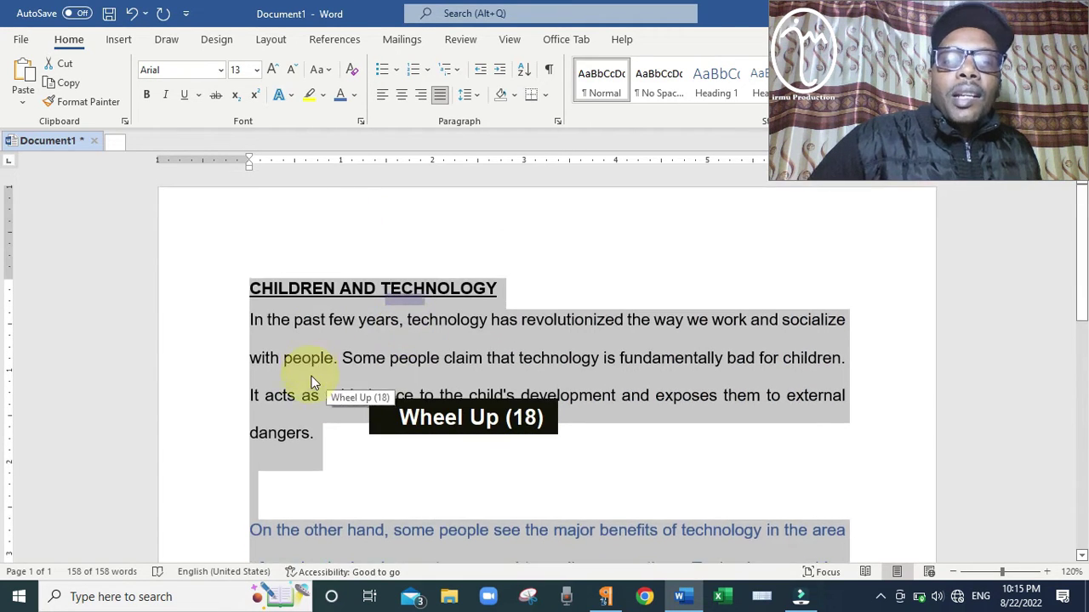
scroll(357, 406, down, 6)
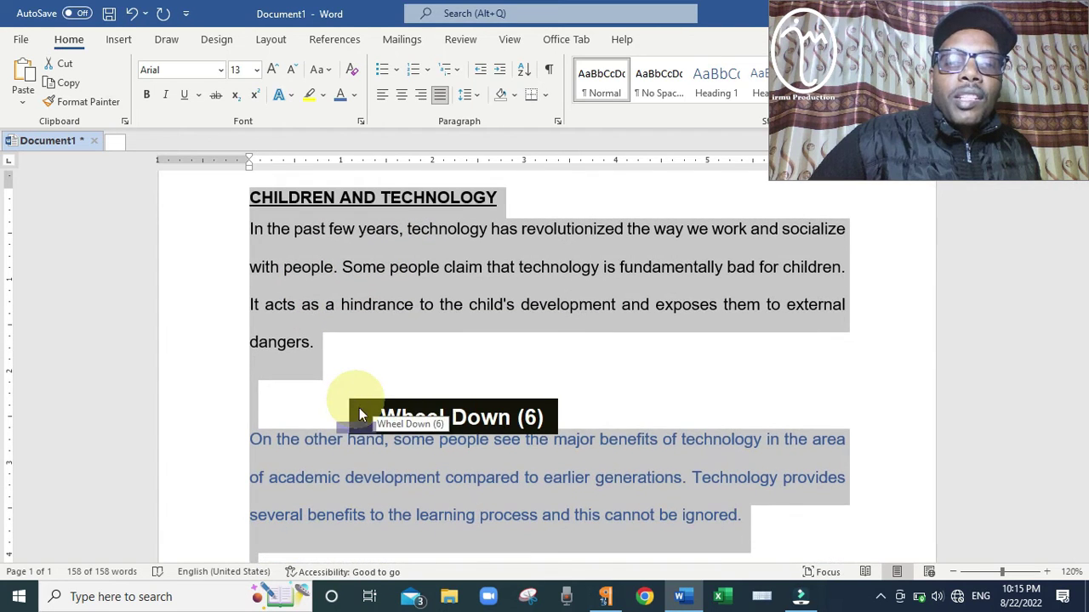
scroll(383, 439, down, 6)
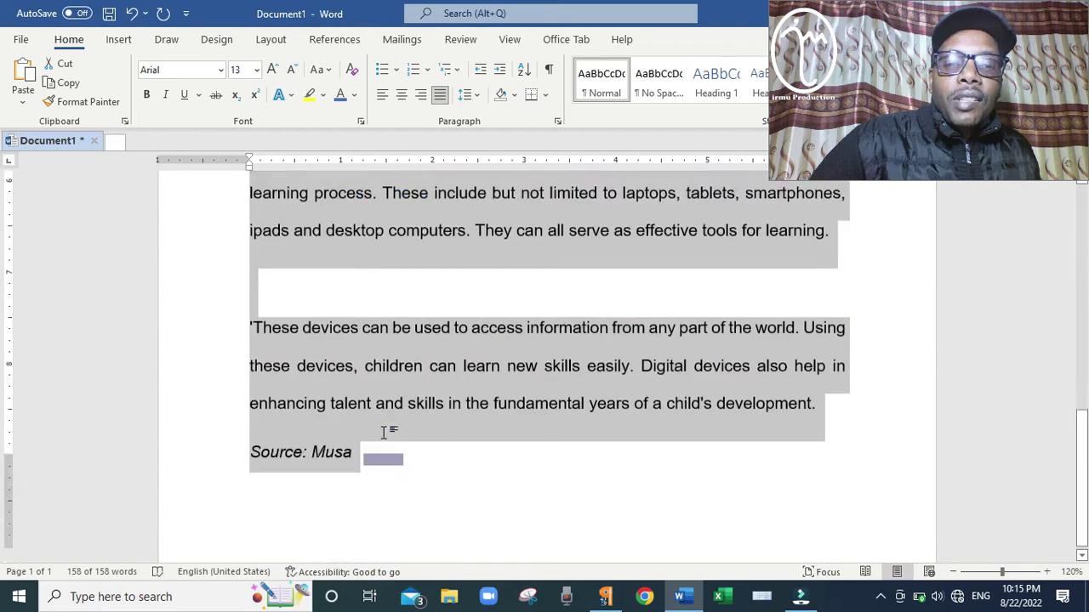
scroll(383, 439, up, 3)
scroll(383, 437, up, 5)
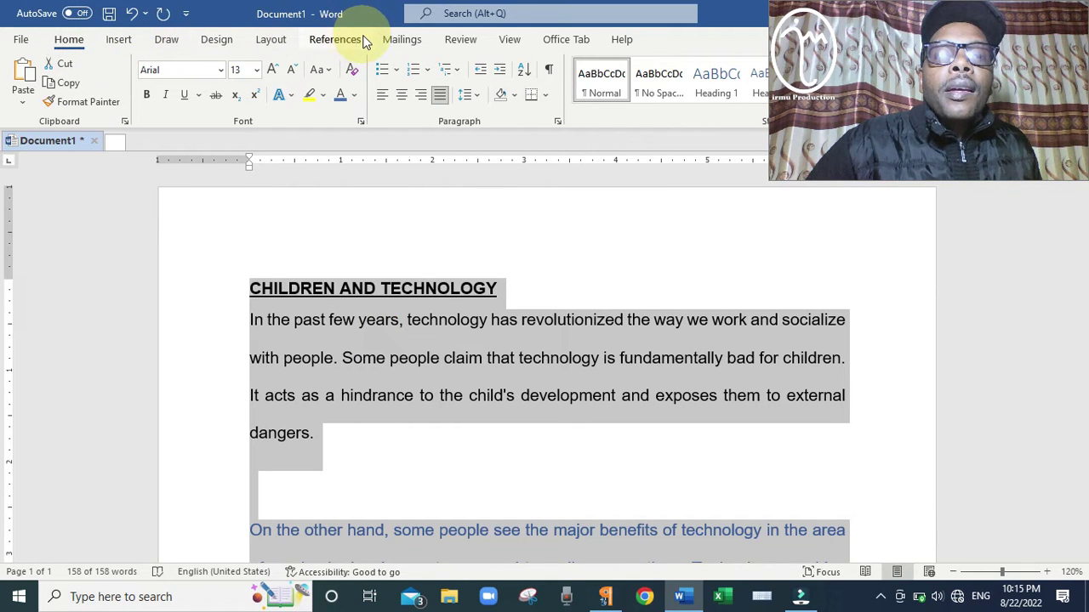
- Arrange the entire document in two columns and check the column layout down to the source line
click(270, 45)
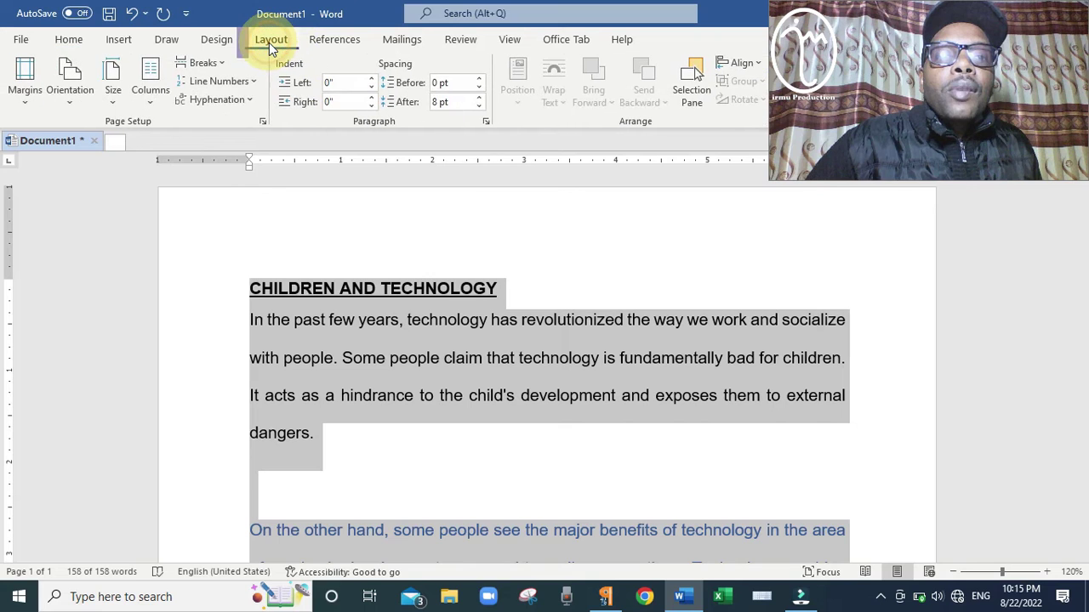
click(151, 102)
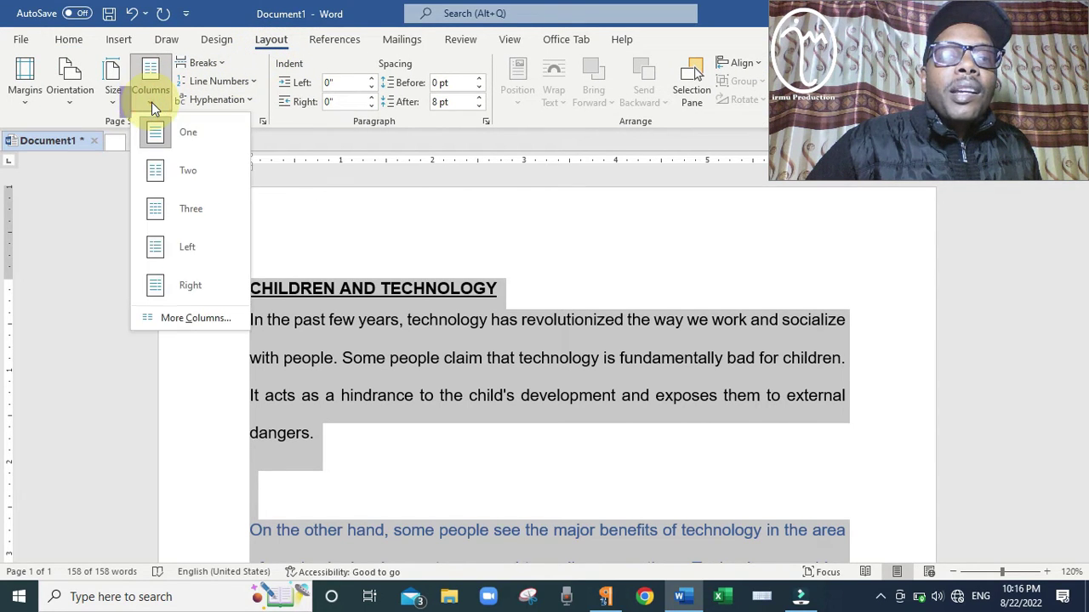
click(168, 172)
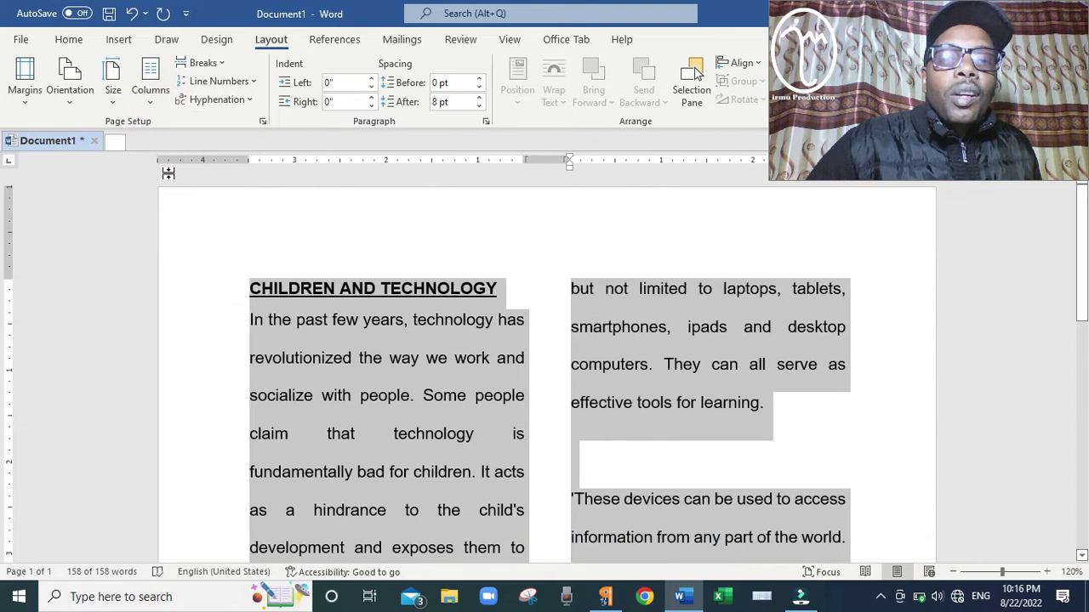
scroll(378, 403, down, 11)
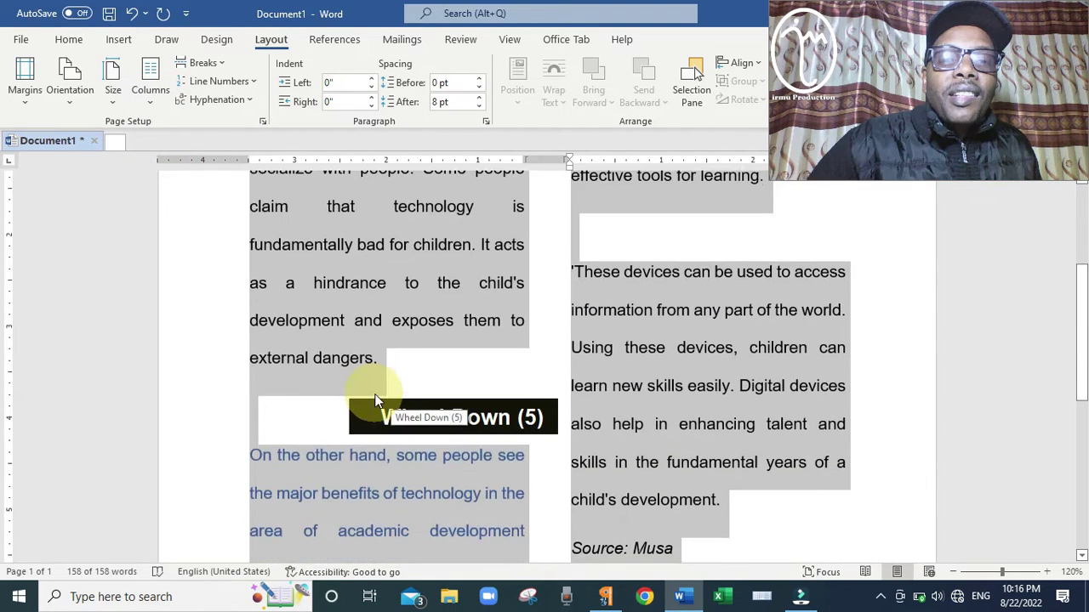
scroll(378, 403, down, 6)
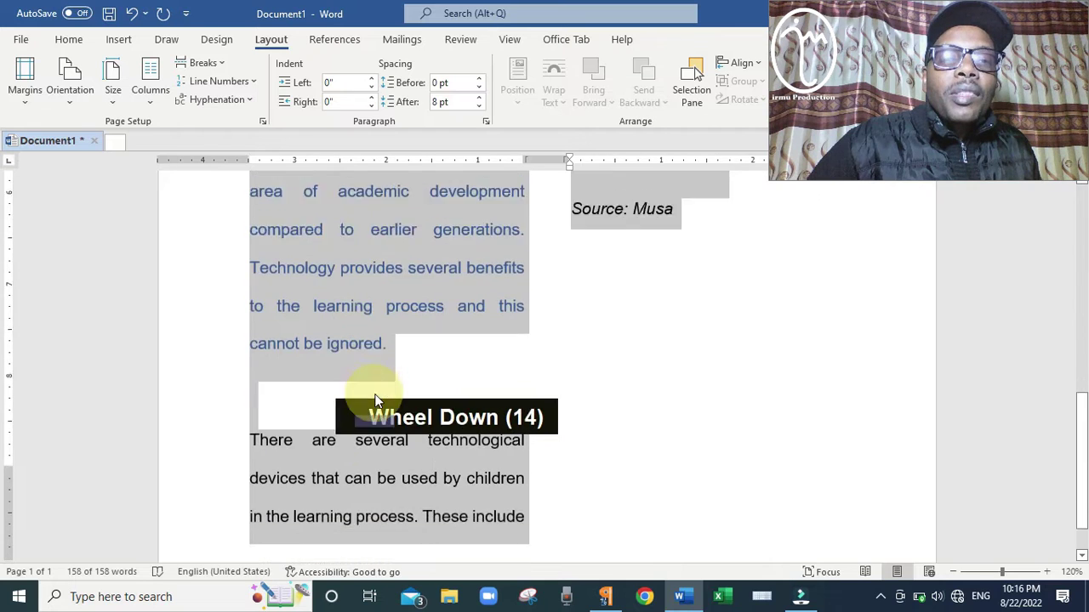
scroll(373, 394, up, 7)
scroll(373, 393, up, 8)
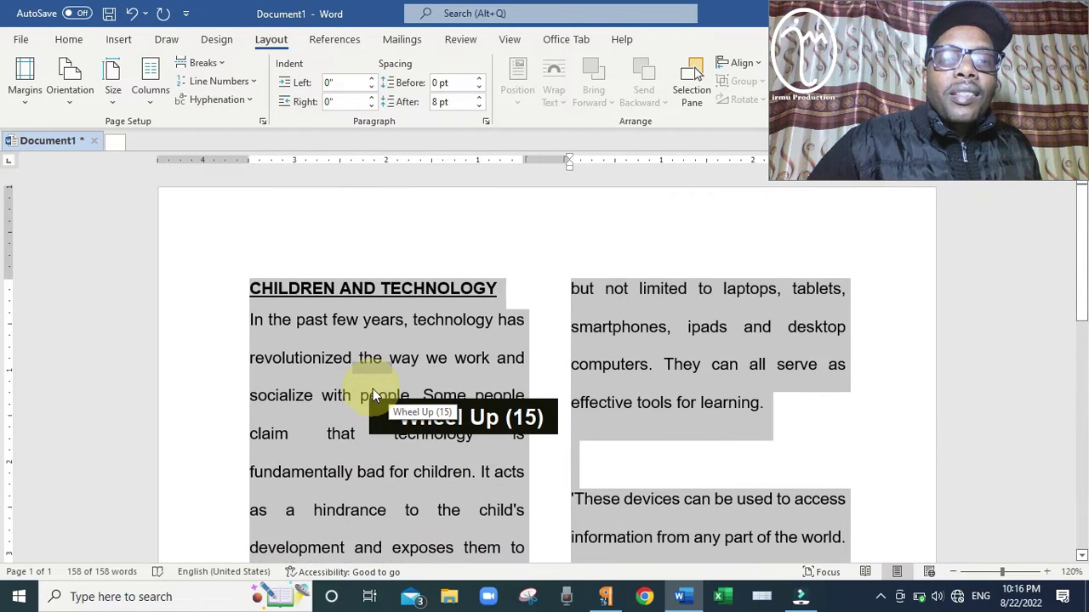
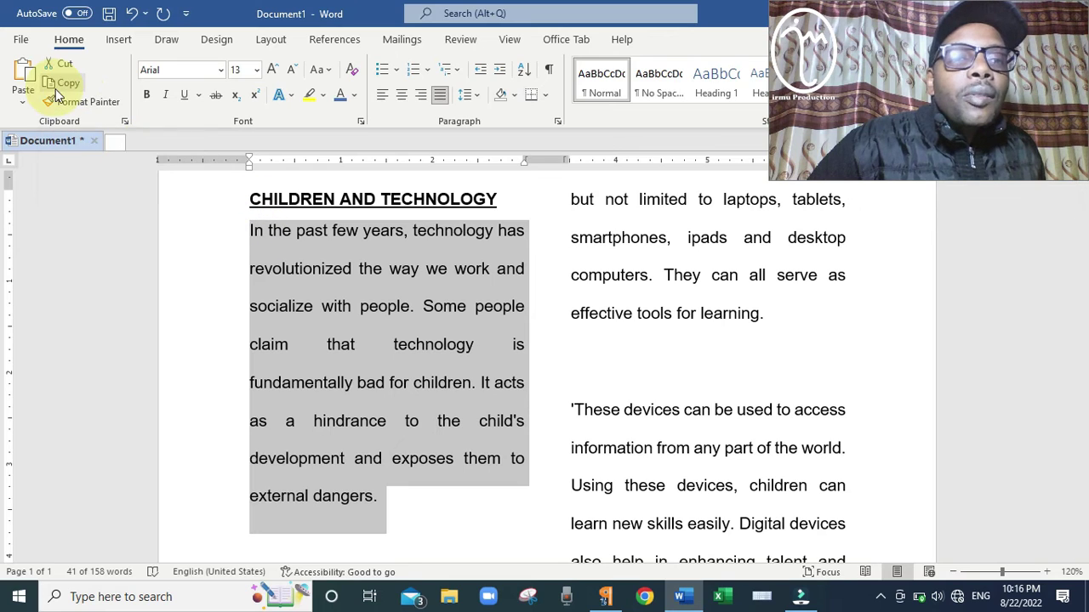
- Copy the first body paragraph, starting "In the past few years", and paste it on a new line between the last paragraph and the source line
click(56, 80)
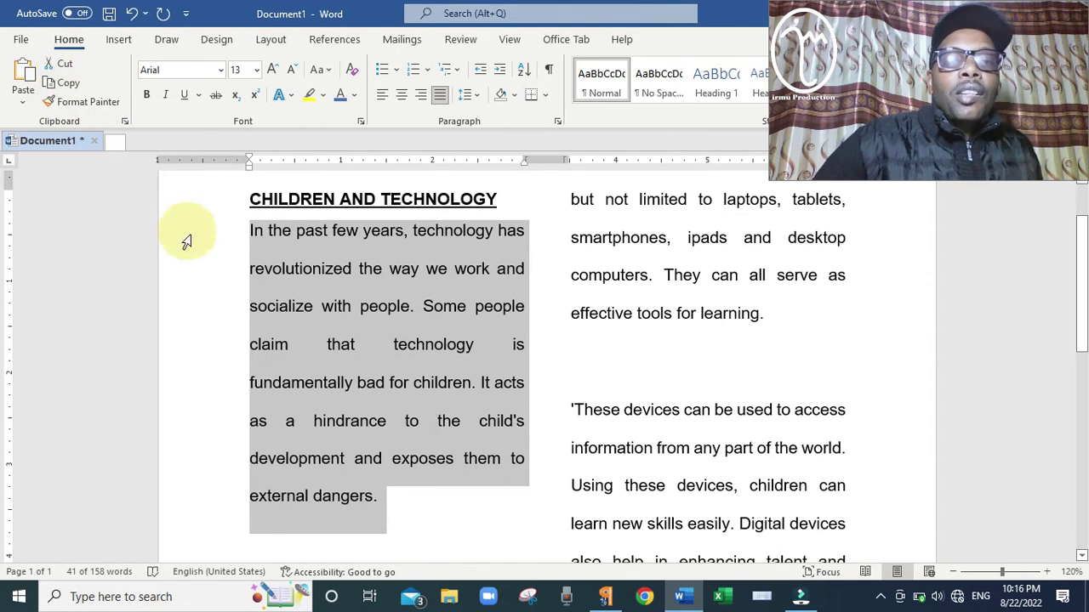
scroll(801, 456, down, 1)
scroll(801, 456, down, 6)
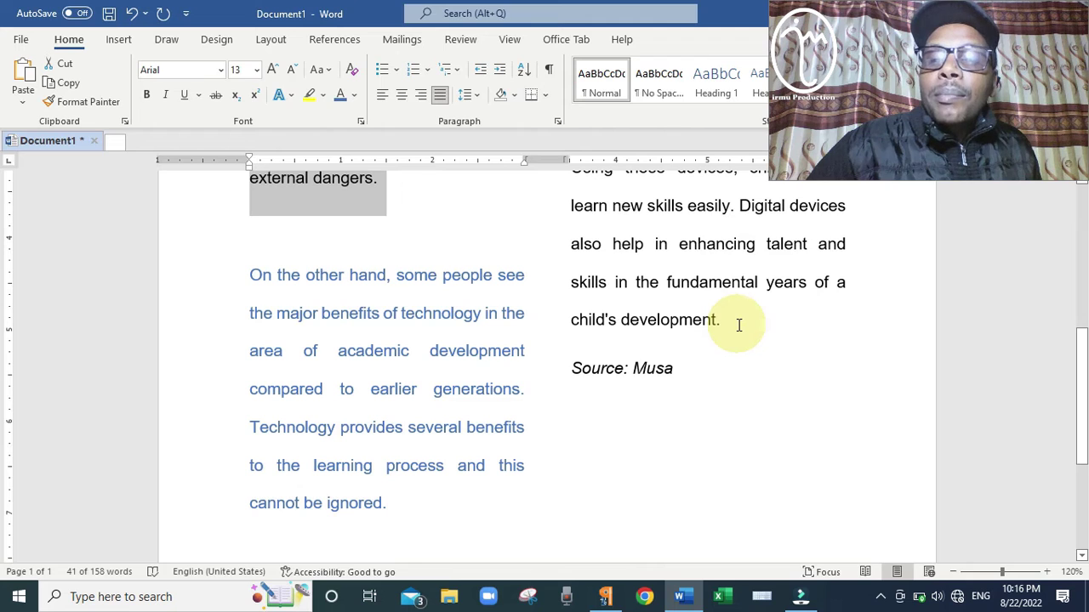
click(729, 322)
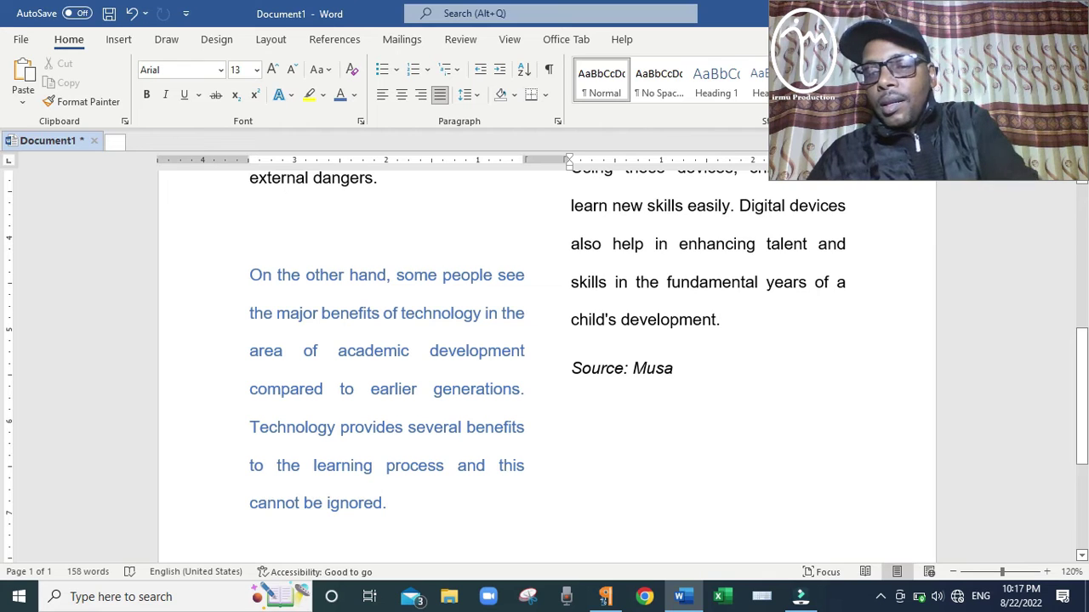
key(Return)
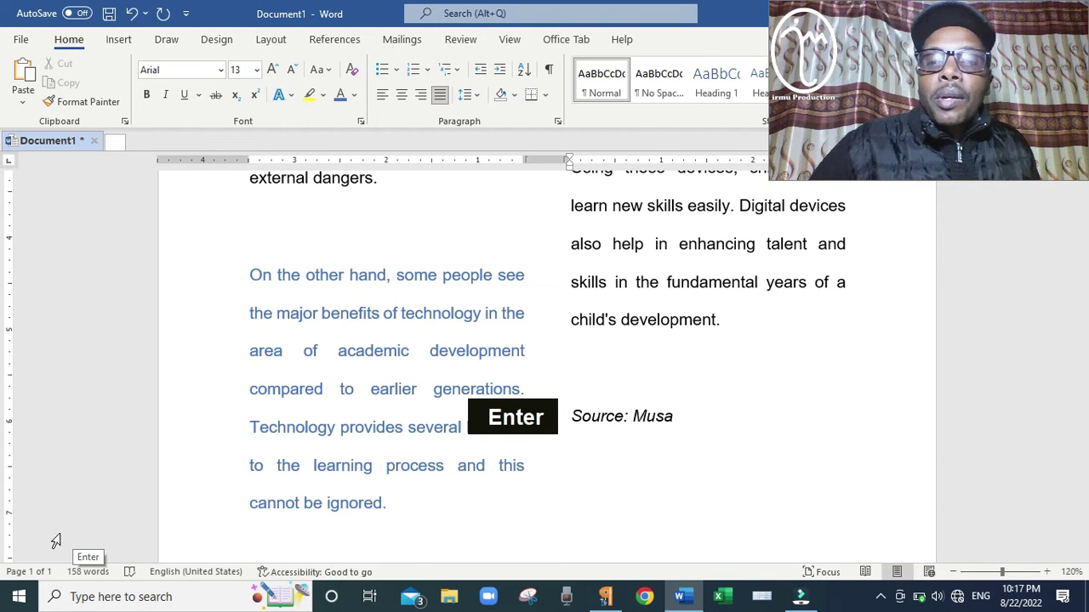
click(579, 371)
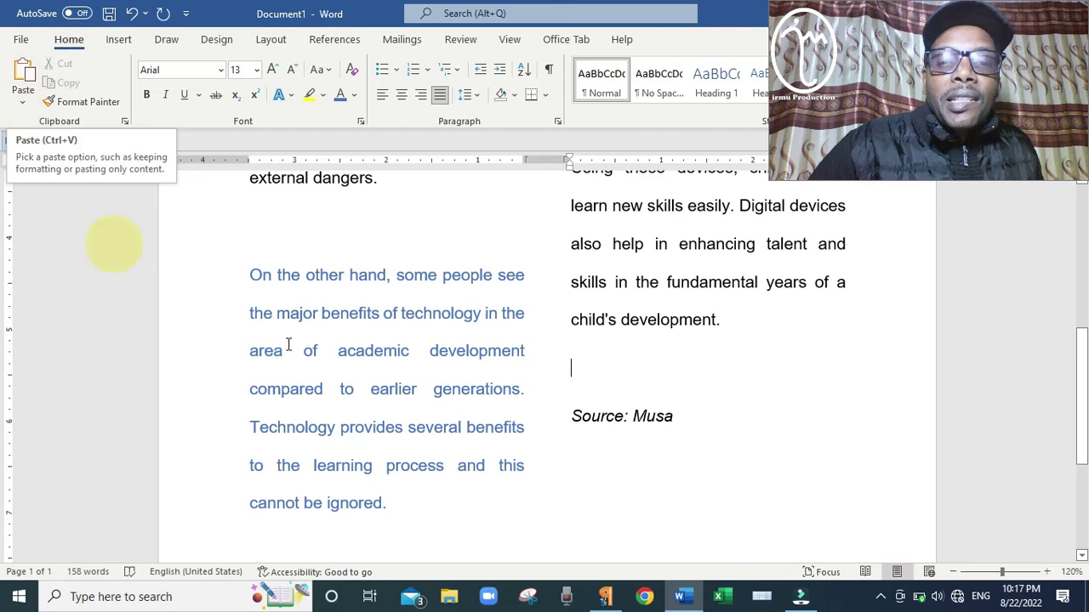
click(572, 373)
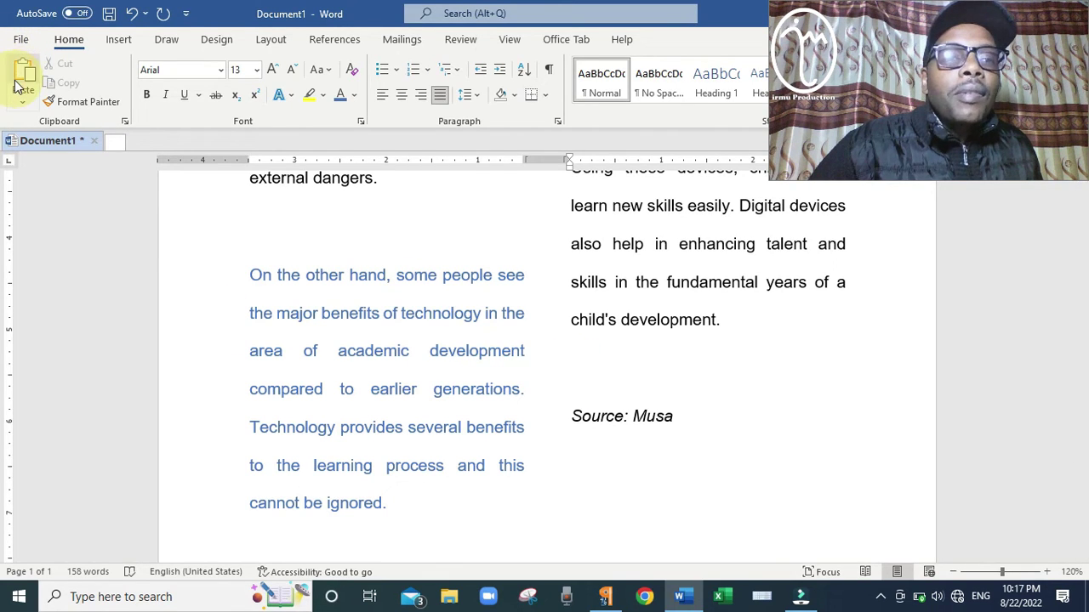
click(20, 79)
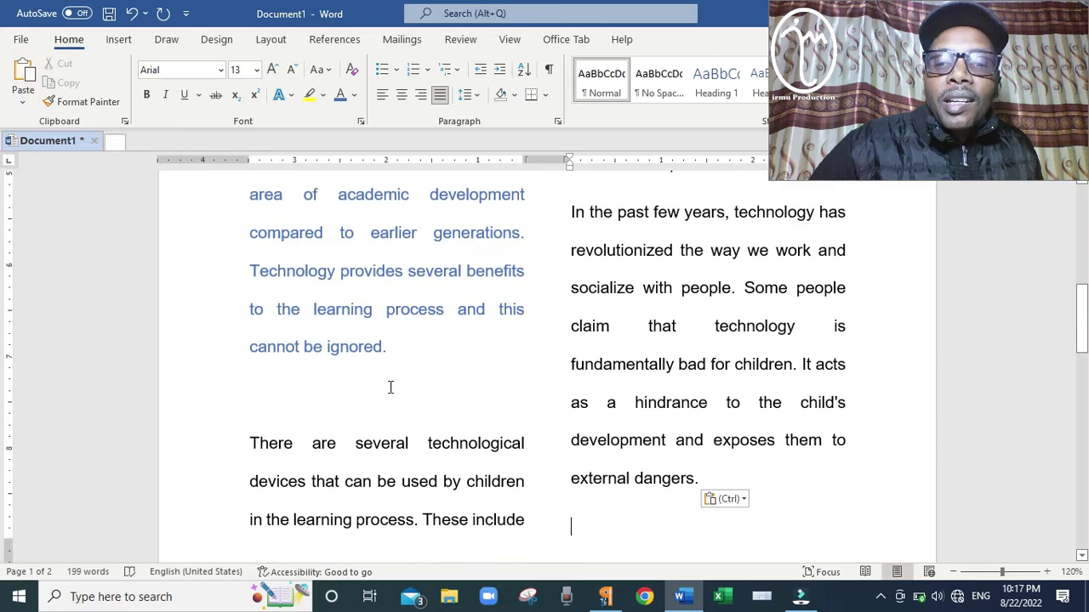
- Examine the pasted paragraph and how the two-column text and source line are laid out across the pages
scroll(468, 393, down, 3)
scroll(608, 307, down, 1)
scroll(614, 268, up, 6)
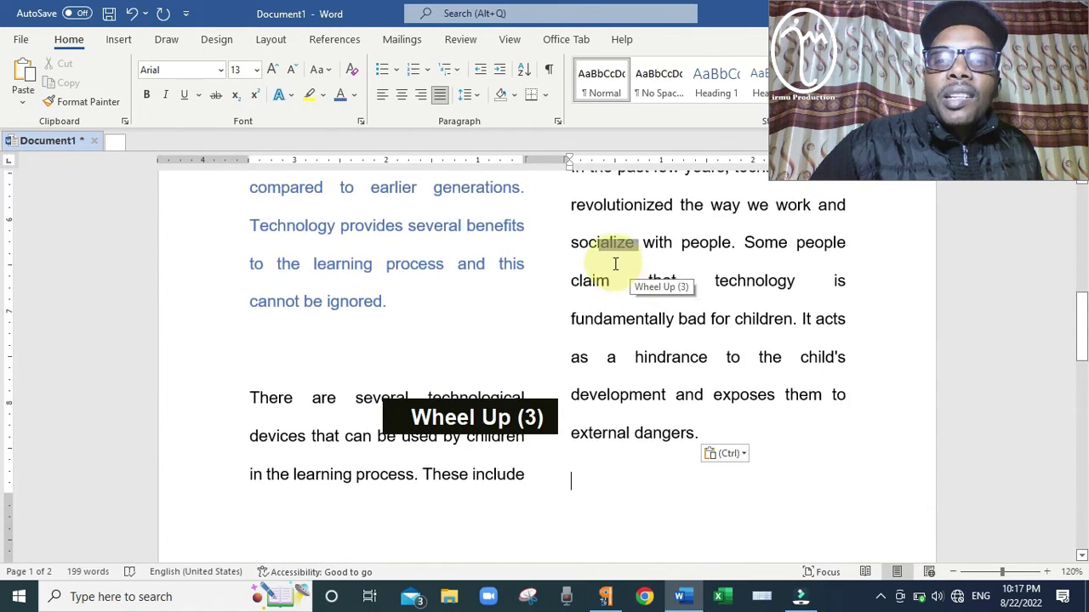
scroll(614, 265, down, 7)
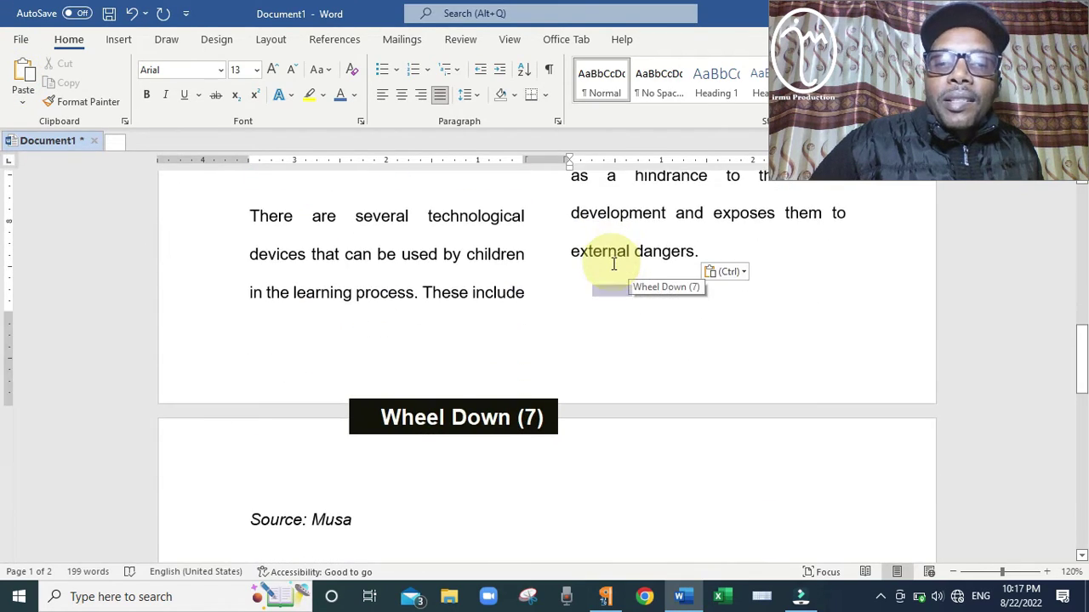
scroll(613, 263, up, 7)
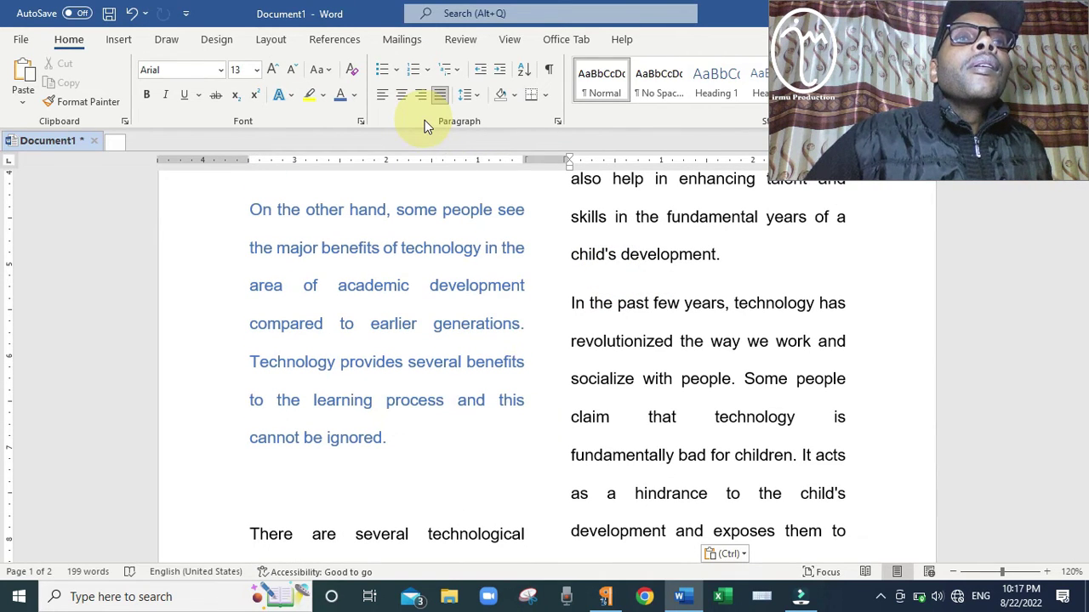
scroll(493, 304, down, 4)
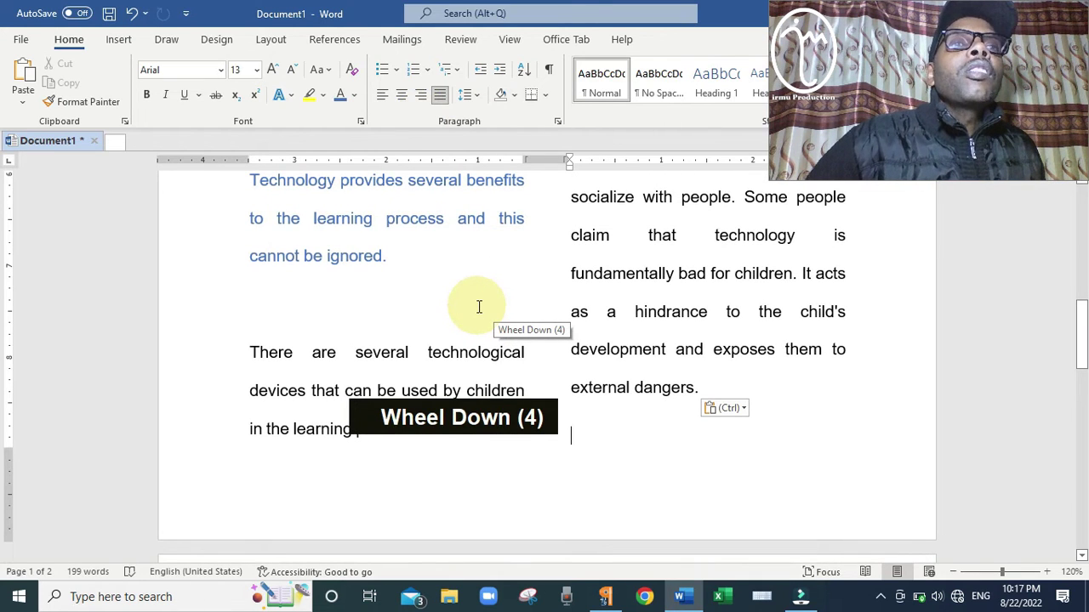
scroll(481, 374, up, 8)
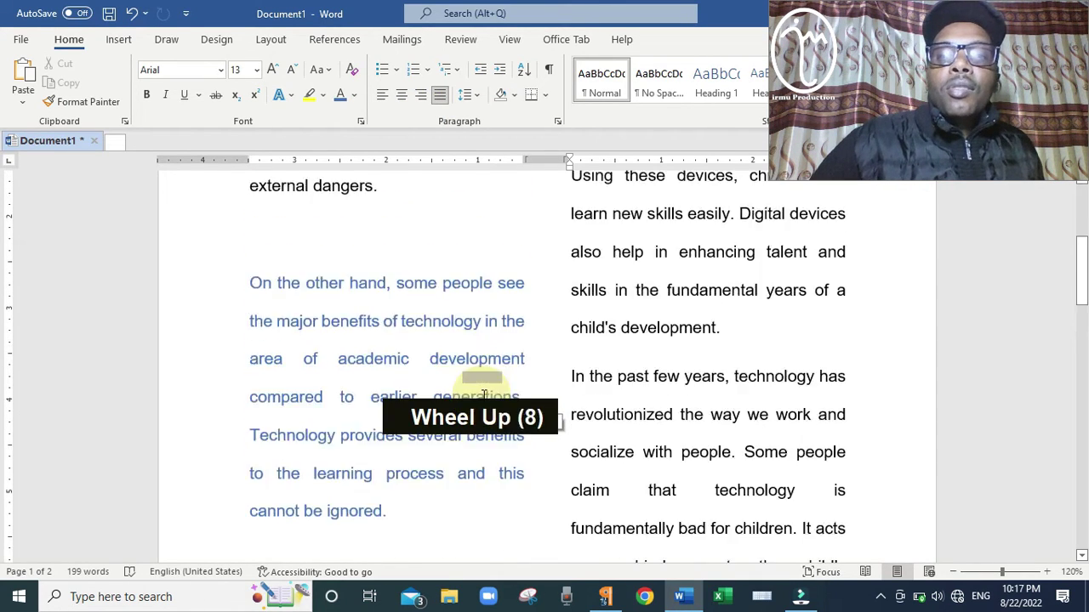
scroll(483, 394, up, 10)
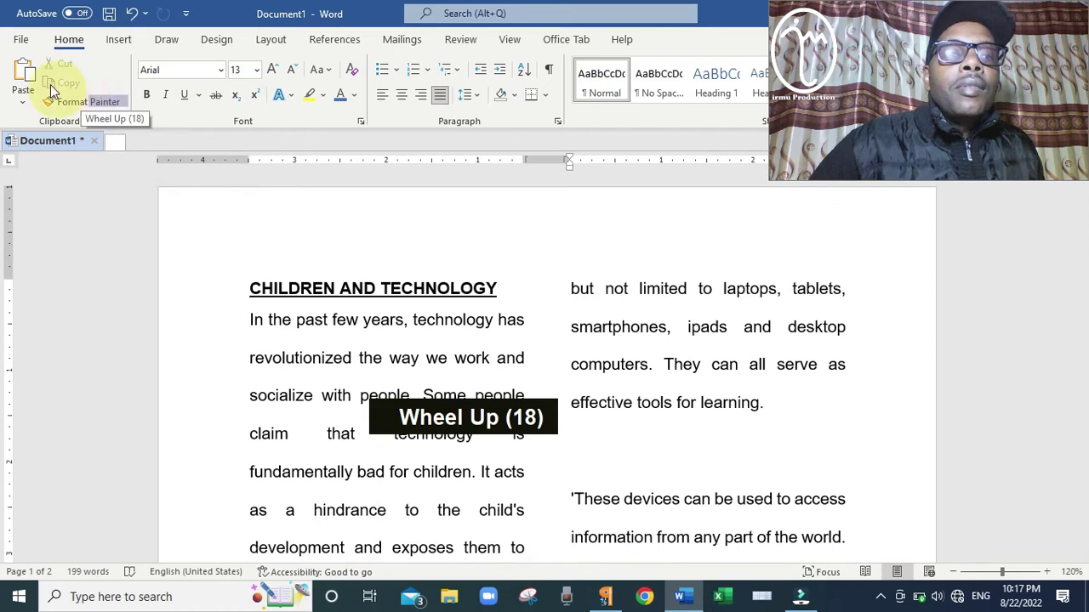
- Save the document in the Documents folder as a Word document named CHILDREN AND TECHNOLOGY.docx, replacing the existing file
click(21, 40)
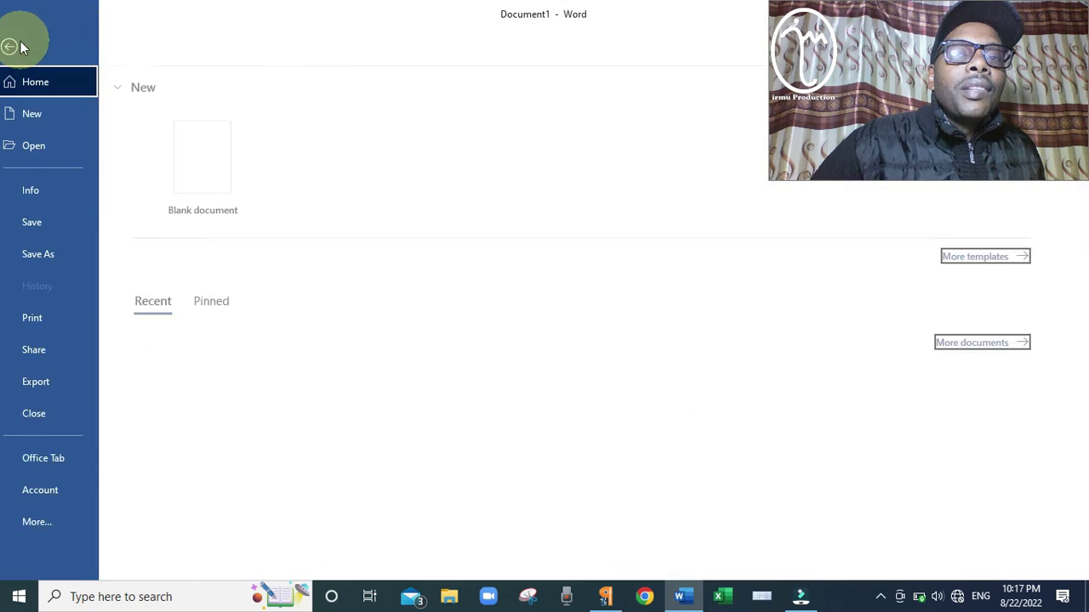
click(62, 252)
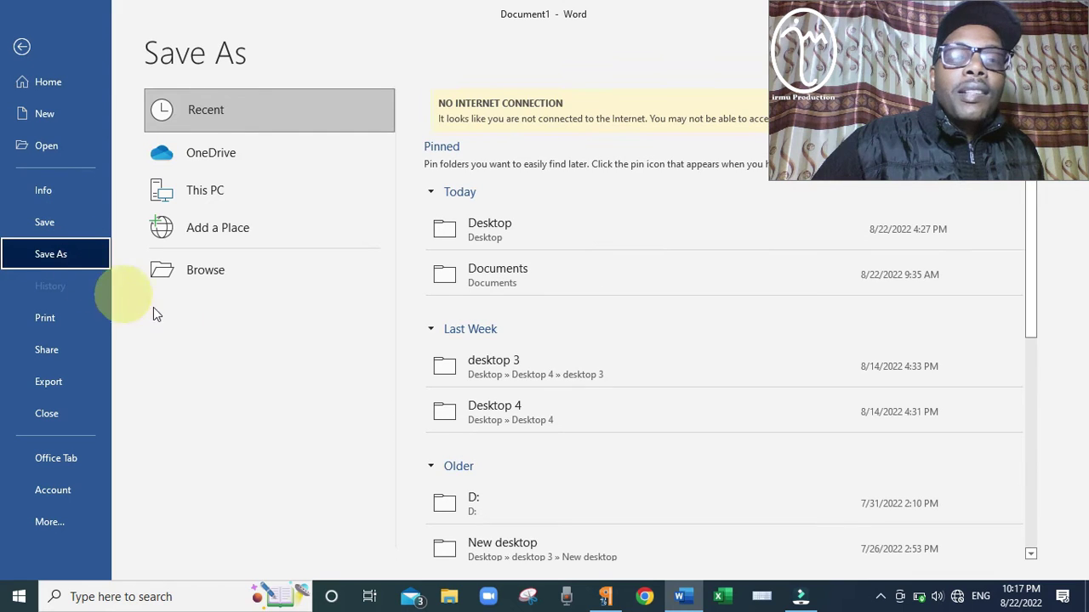
click(483, 271)
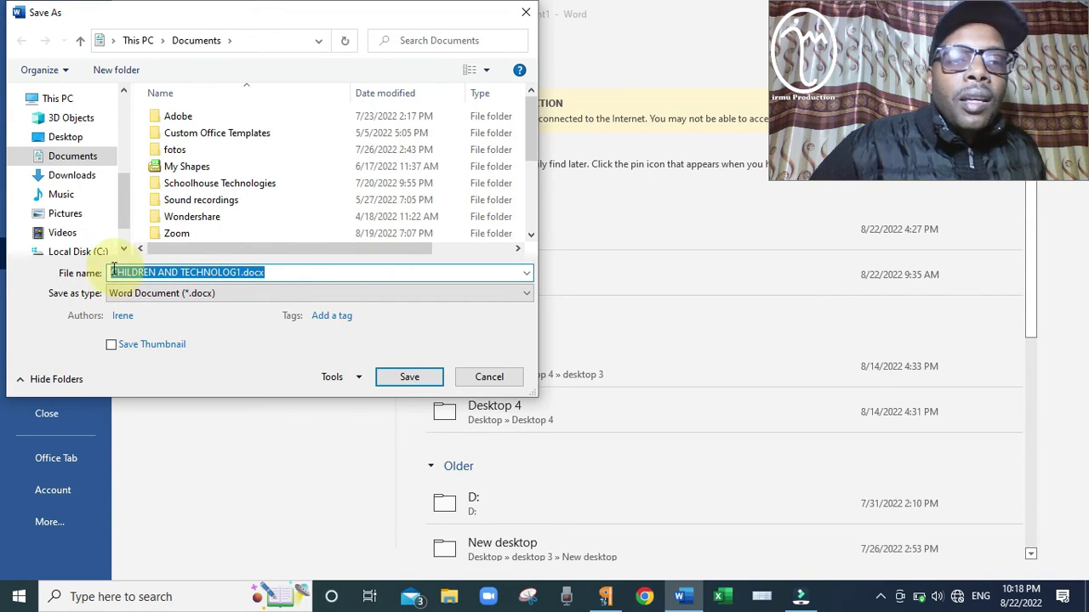
click(242, 272)
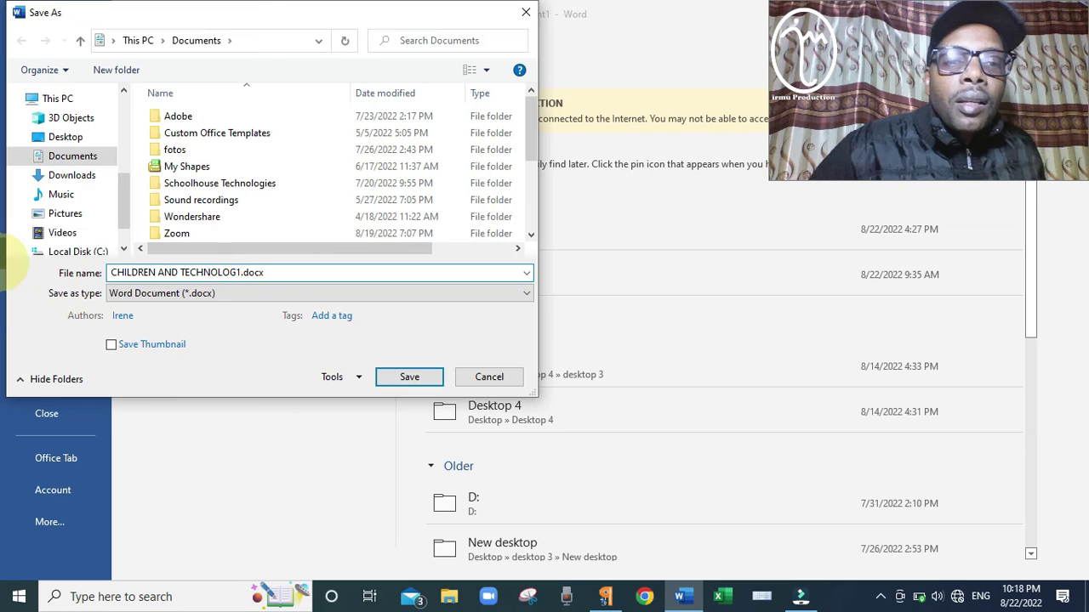
key(BackSpace)
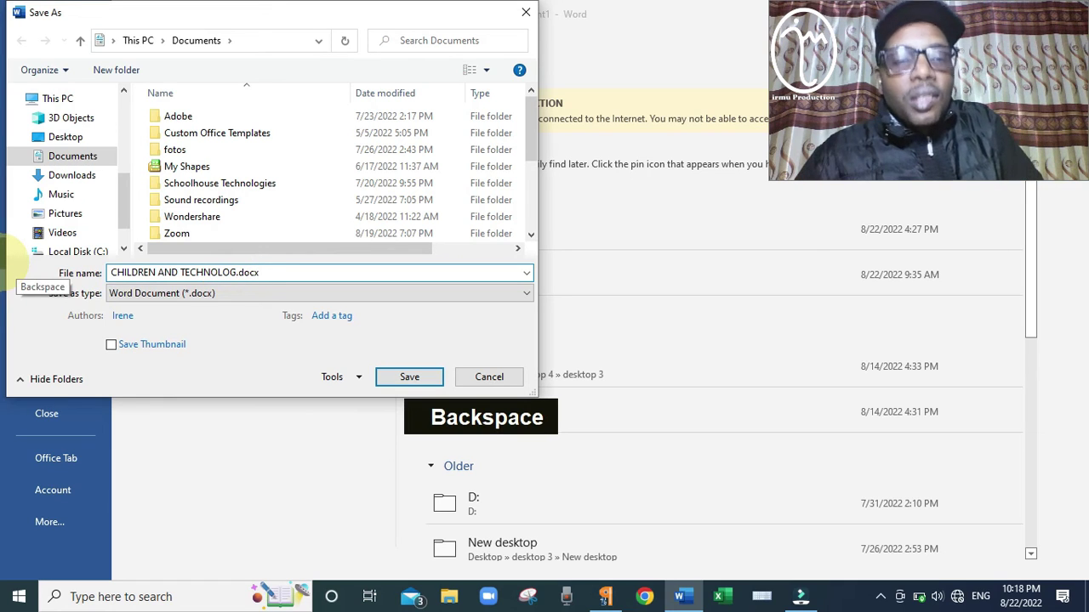
key(Caps_Lock)
text(Y)
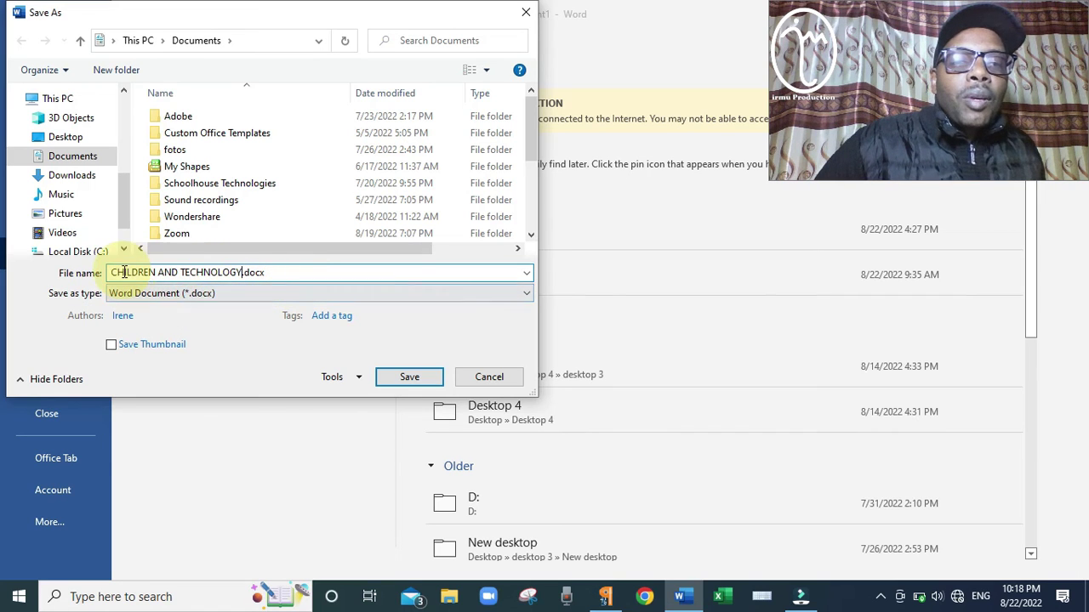
click(241, 272)
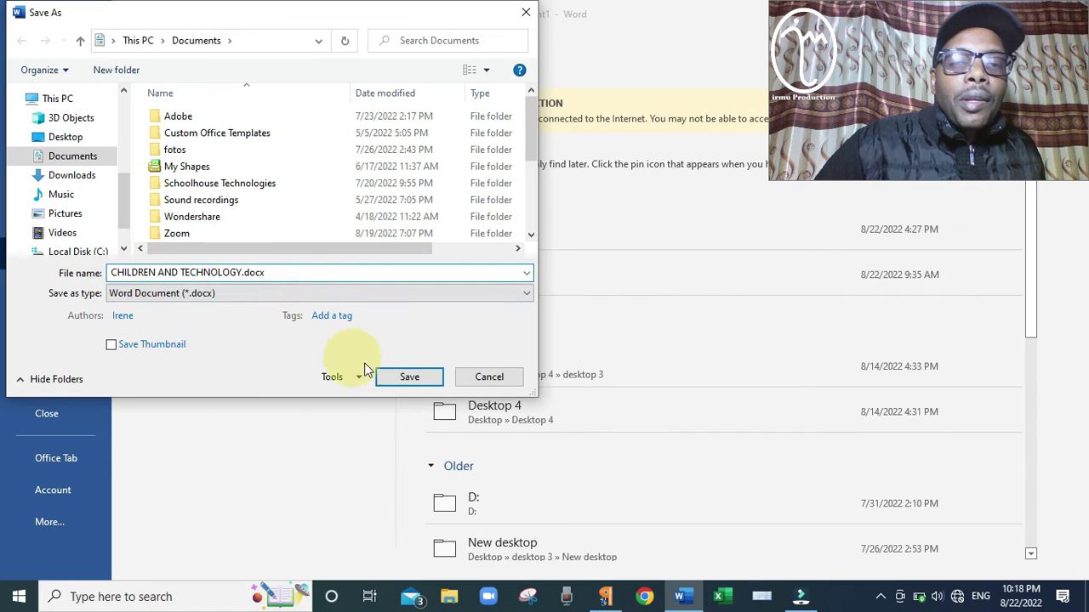
click(404, 380)
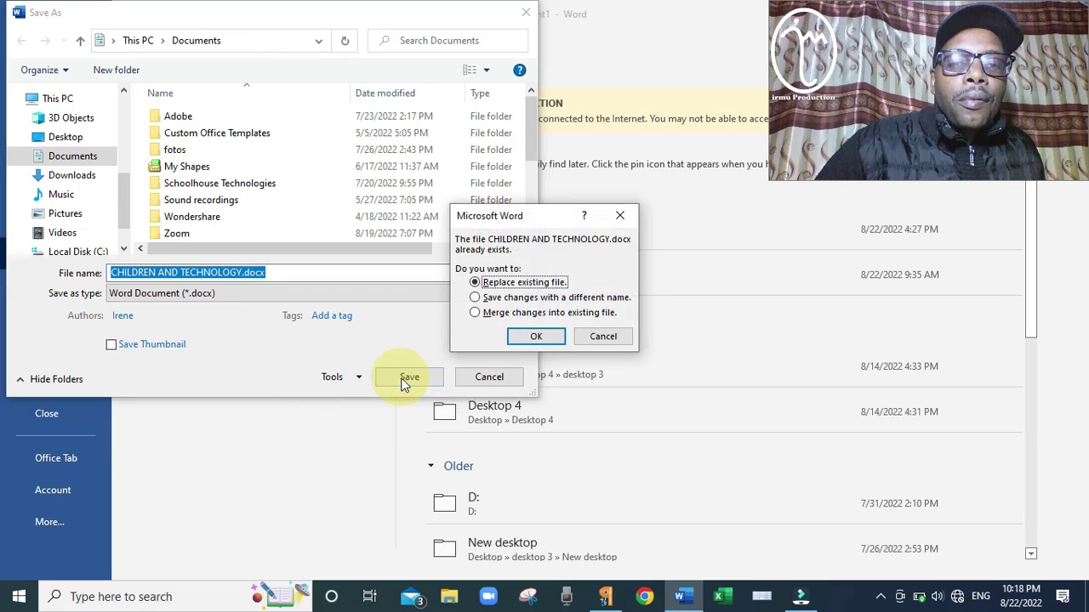
click(537, 339)
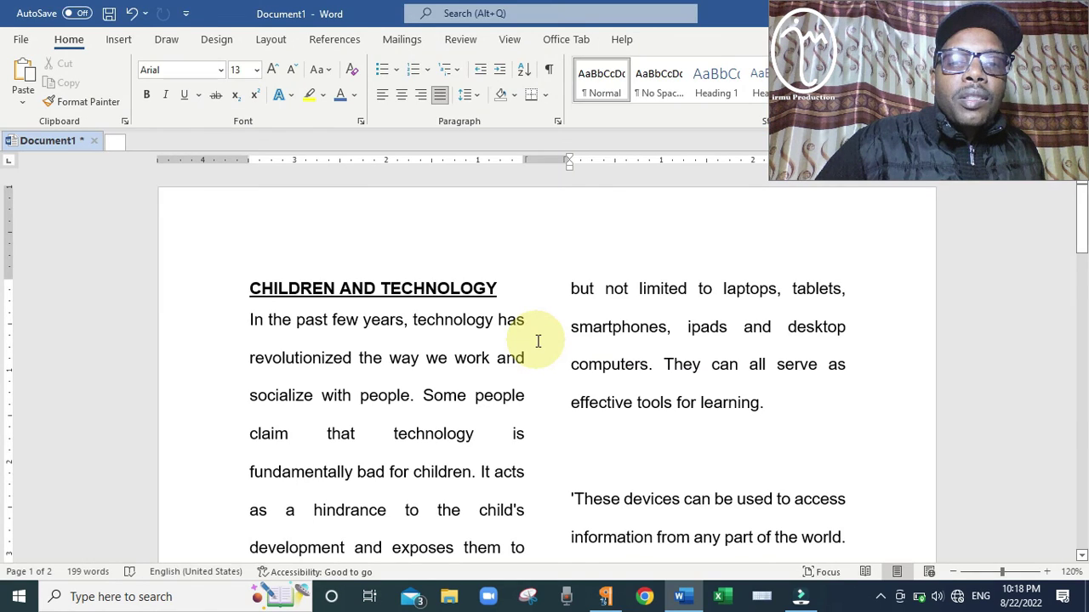
scroll(433, 336, down, 16)
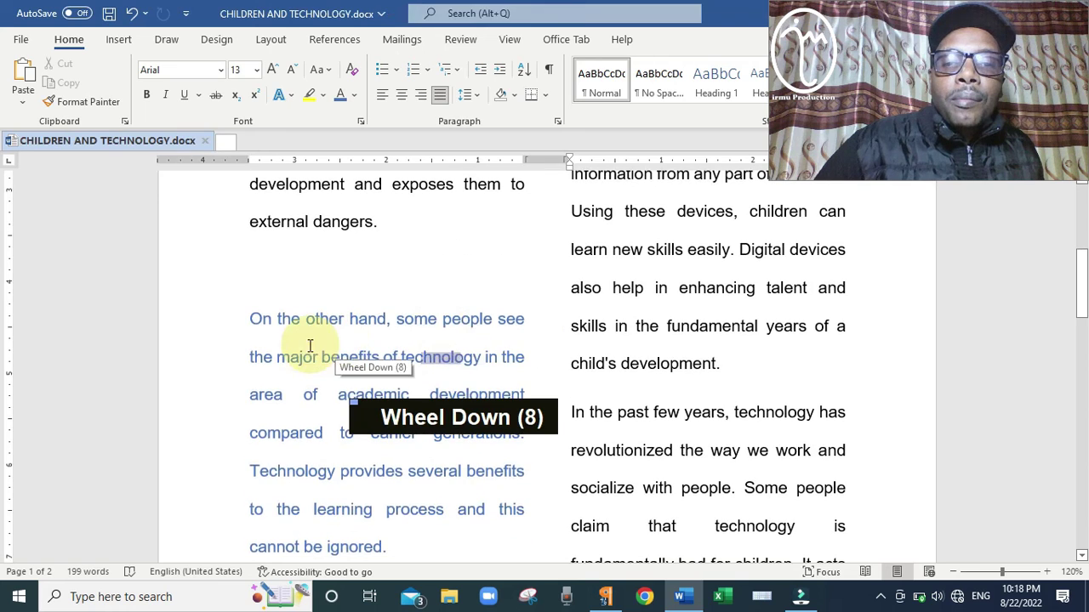
scroll(302, 345, down, 7)
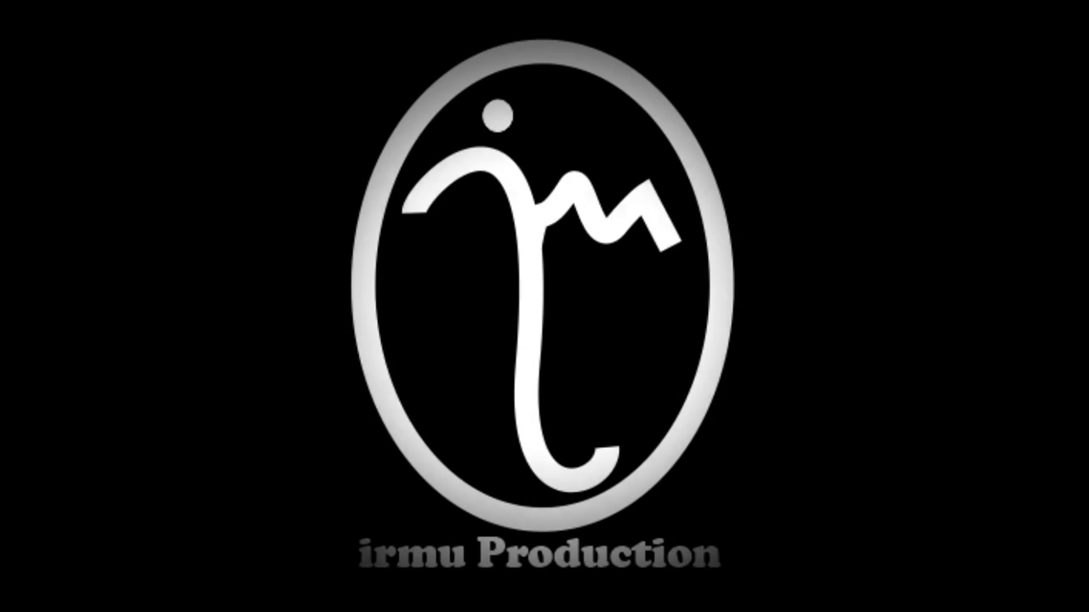